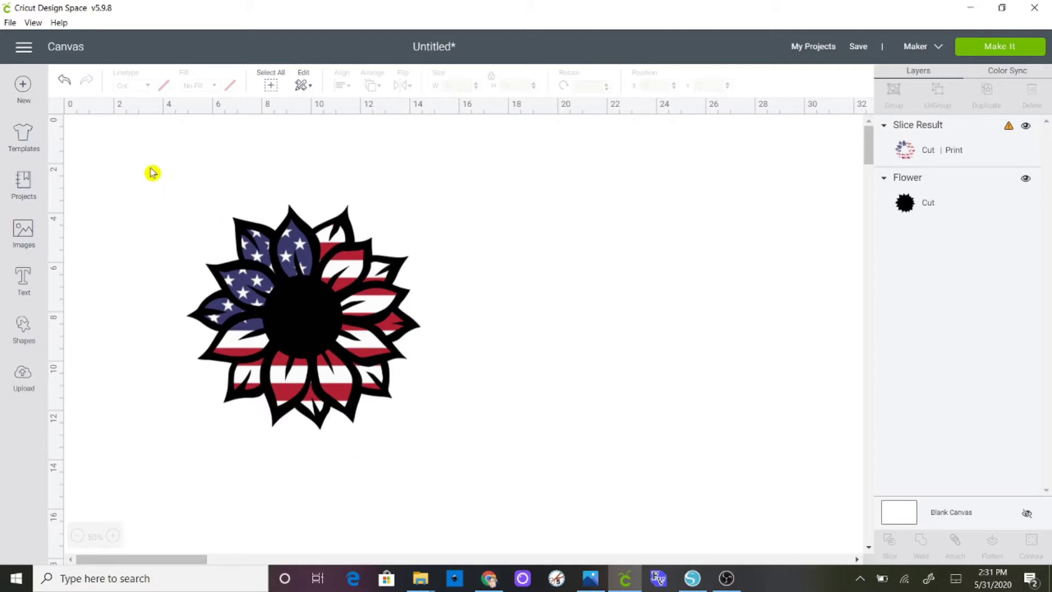
Select the whole sunflower, flag petals and black backing together, and set its width to 10 inches
{"action": "left_click_drag", "start_coordinate": [141, 155], "coordinate": [587, 478]}
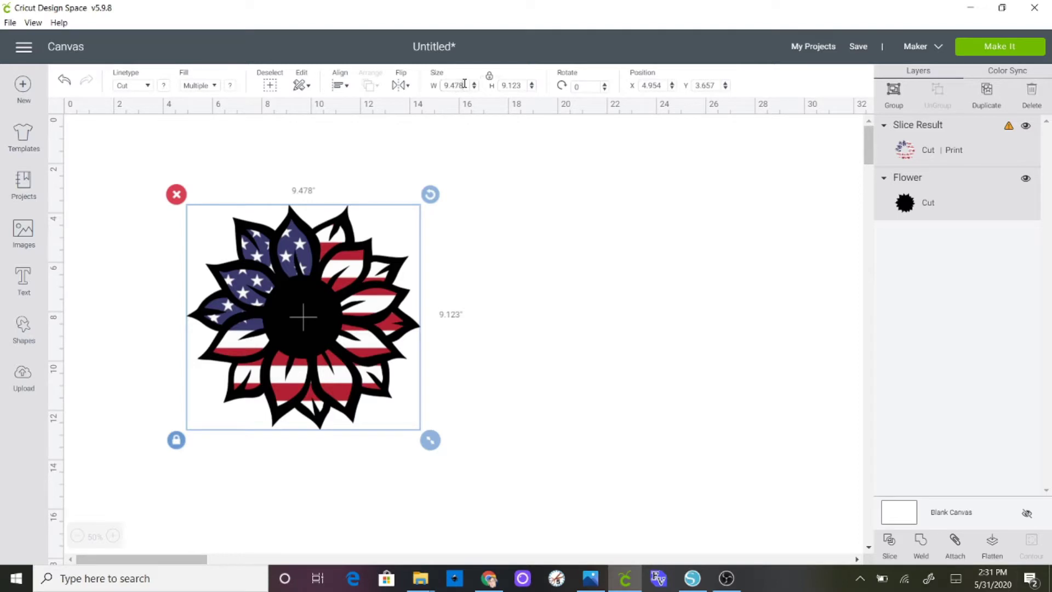
{"action": "left_click_drag", "start_coordinate": [464, 83], "coordinate": [444, 84]}
{"action": "type", "text": "10"}
{"action": "key", "text": "Return"}
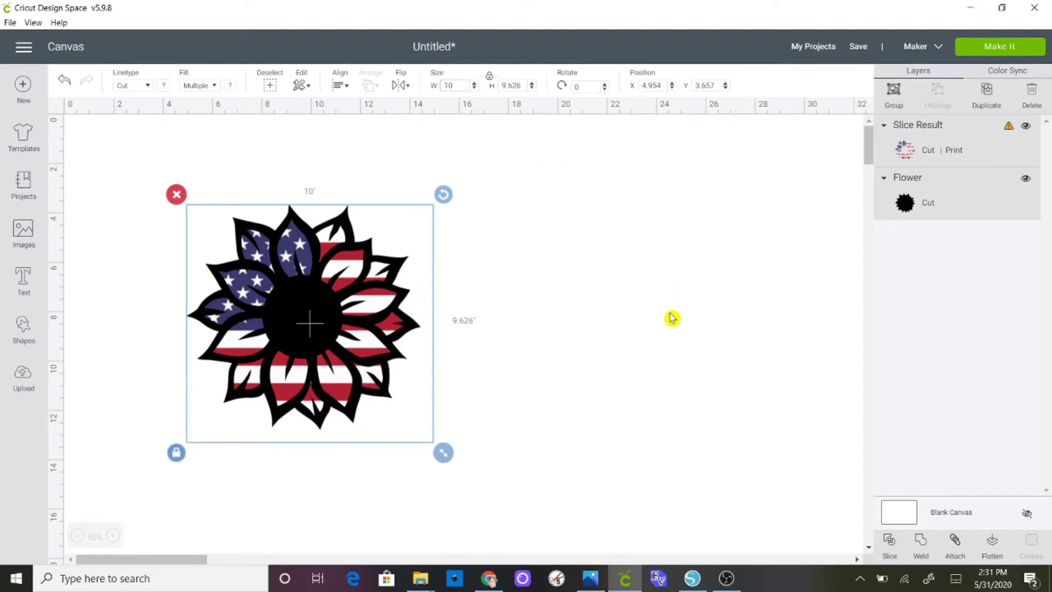
{"action": "left_click", "coordinate": [569, 319]}
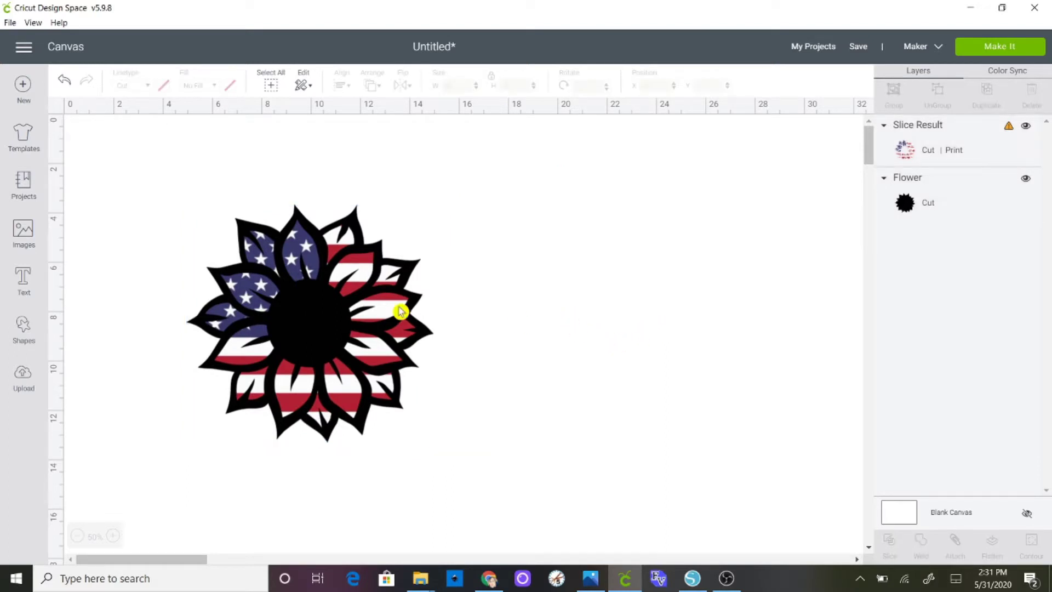
Insert a square over the sunflower and enlarge it to about 11.97 inches, taller than the flower
{"action": "left_click", "coordinate": [23, 328]}
{"action": "left_click", "coordinate": [68, 251]}
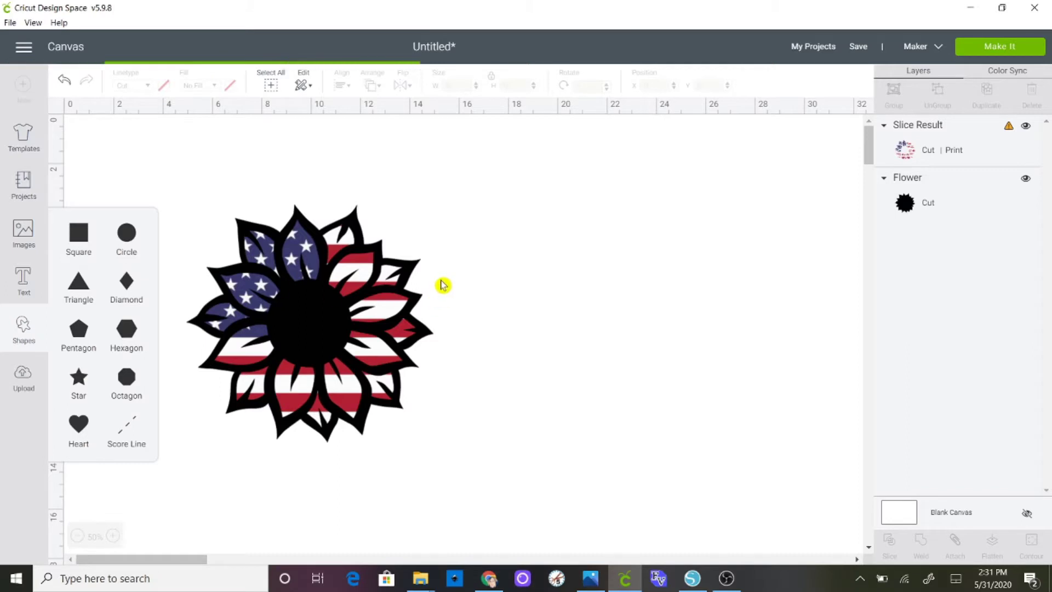
{"action": "left_click_drag", "start_coordinate": [208, 256], "coordinate": [410, 579]}
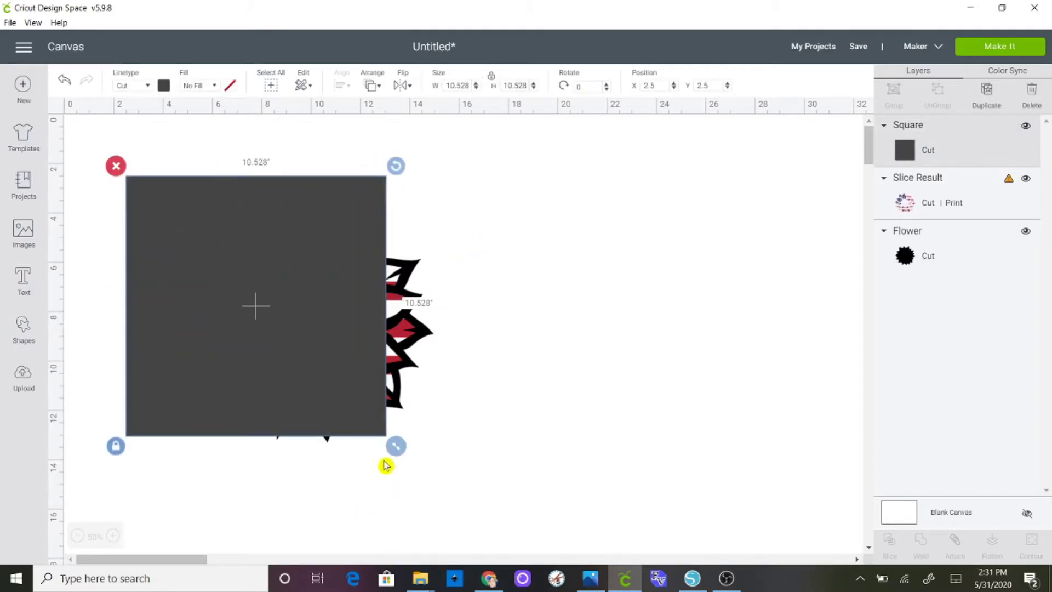
{"action": "left_click_drag", "start_coordinate": [400, 448], "coordinate": [432, 484]}
{"action": "left_click_drag", "start_coordinate": [348, 397], "coordinate": [286, 402]}
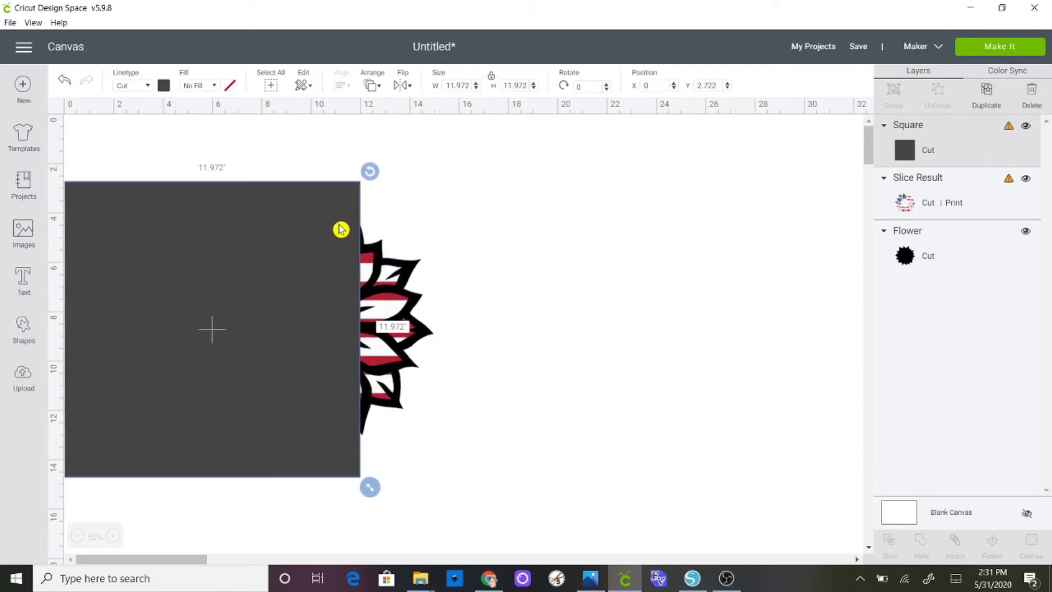
Unlock the square's proportions and set its width to 5 inches, half the flower's width
{"action": "left_click", "coordinate": [492, 78]}
{"action": "left_click_drag", "start_coordinate": [471, 85], "coordinate": [439, 90]}
{"action": "type", "text": "8"}
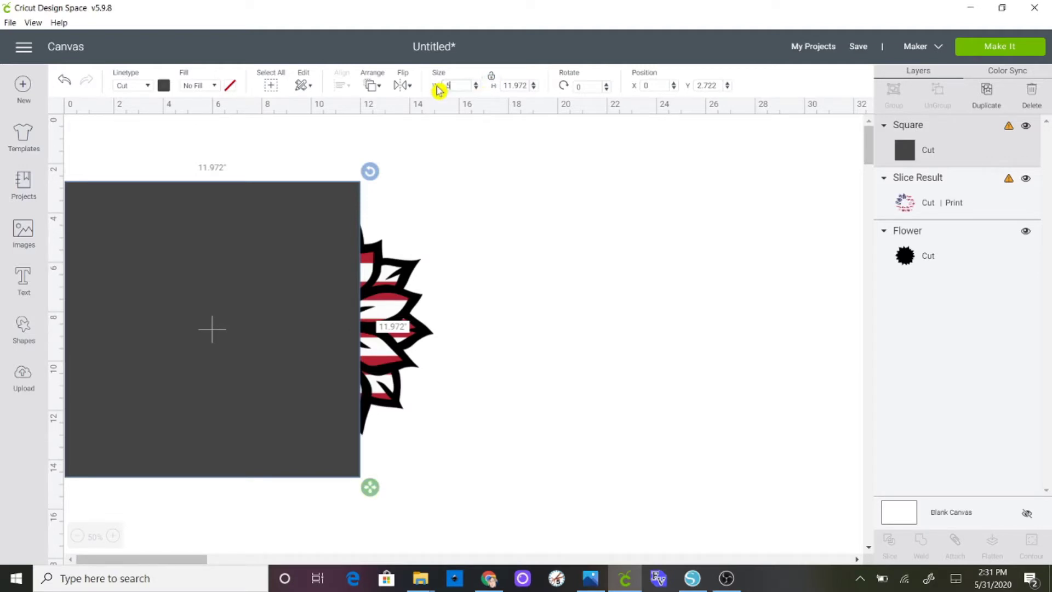
{"action": "key", "text": "Return"}
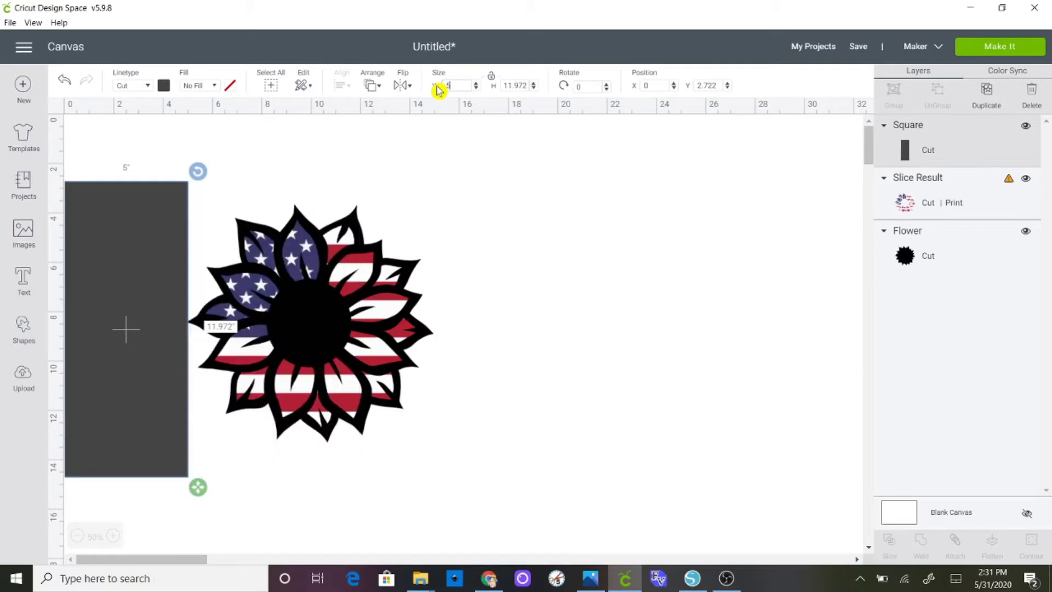
Move the 5-inch rectangle clear of the sunflower, then copy it and place the copy farther to the right
{"action": "left_click_drag", "start_coordinate": [157, 274], "coordinate": [565, 261]}
{"action": "right_click", "coordinate": [566, 260]}
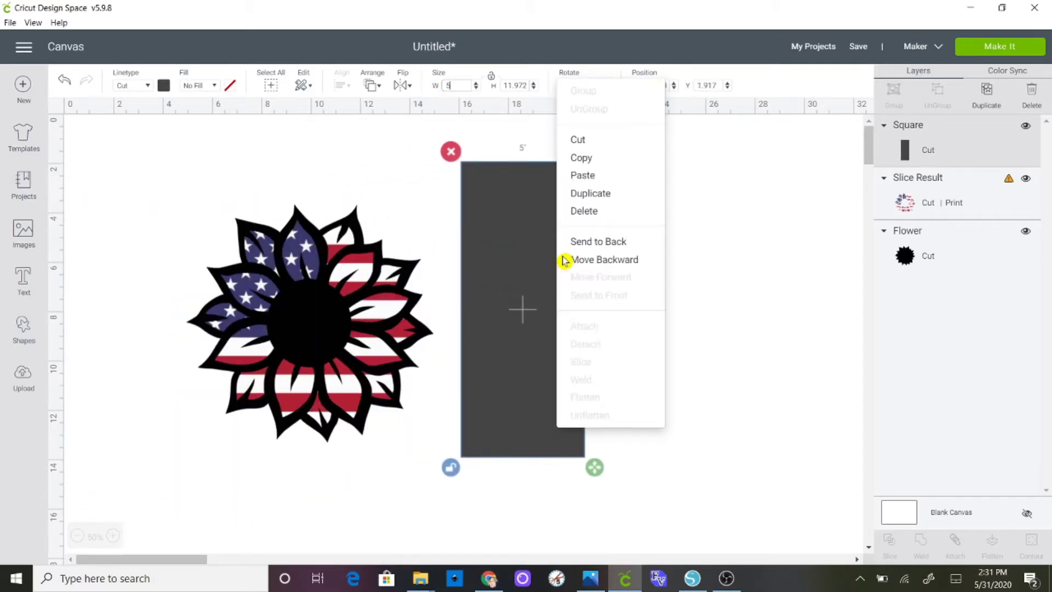
{"action": "left_click", "coordinate": [609, 163]}
{"action": "right_click", "coordinate": [568, 252]}
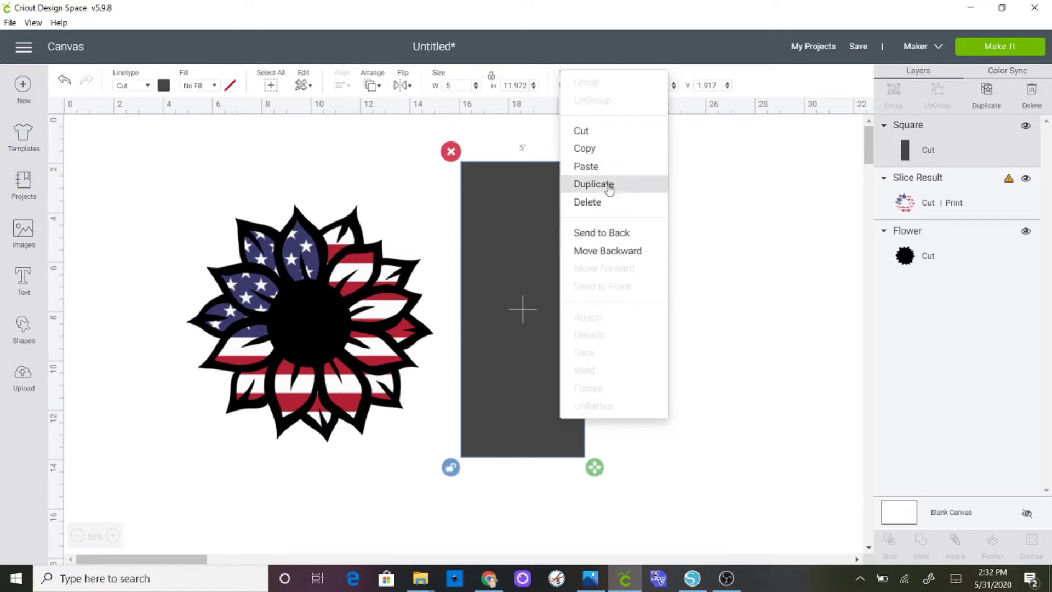
{"action": "left_click", "coordinate": [610, 166]}
{"action": "left_click_drag", "start_coordinate": [578, 188], "coordinate": [766, 265]}
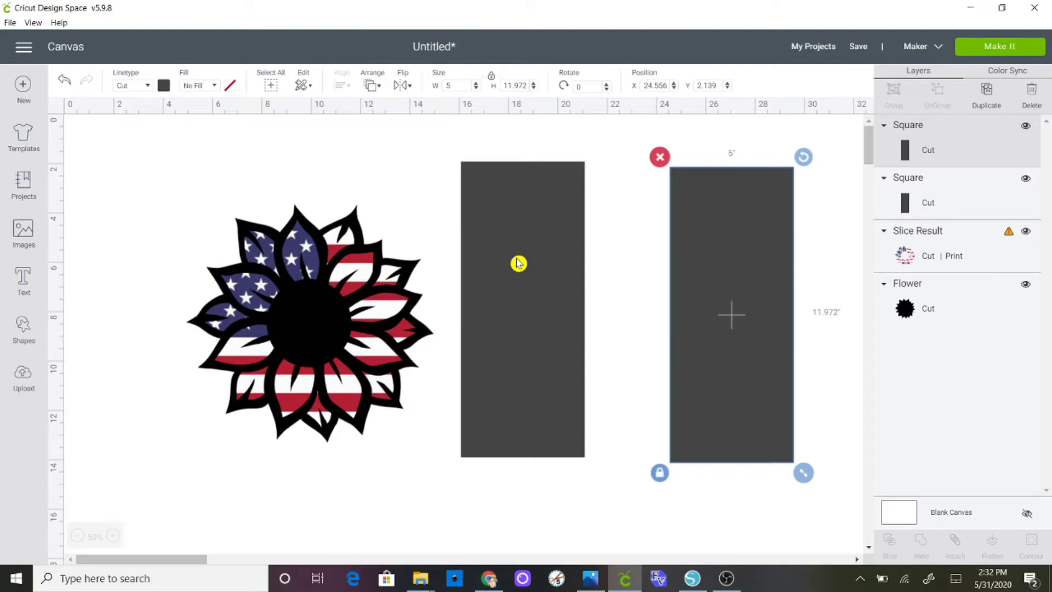
Move the flag petals to the copied rectangle, and align the original rectangle with the right edge of the black flower
{"action": "left_click_drag", "start_coordinate": [356, 264], "coordinate": [779, 272]}
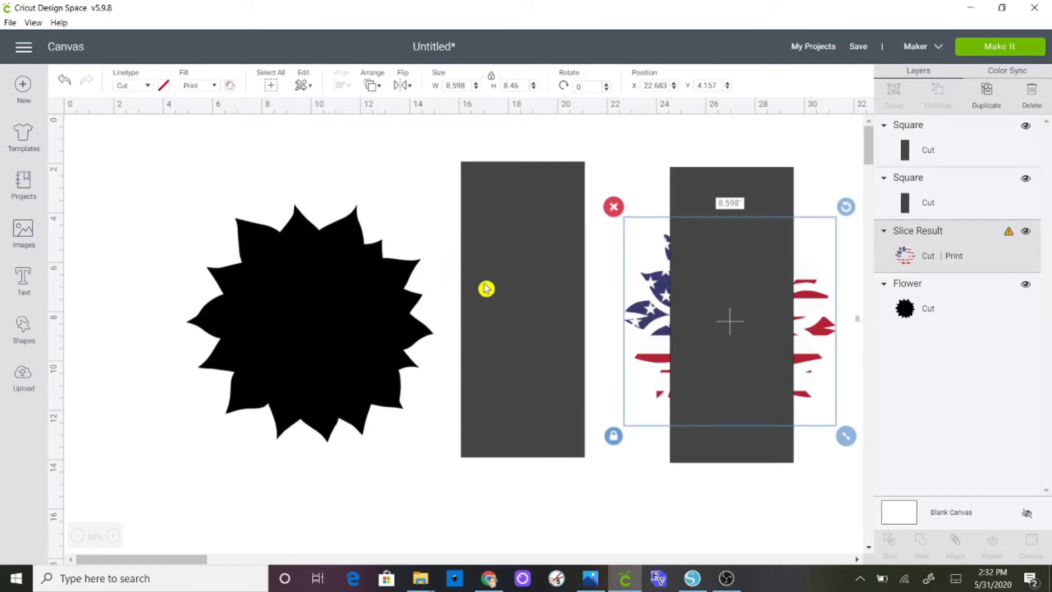
{"action": "left_click_drag", "start_coordinate": [486, 289], "coordinate": [228, 298]}
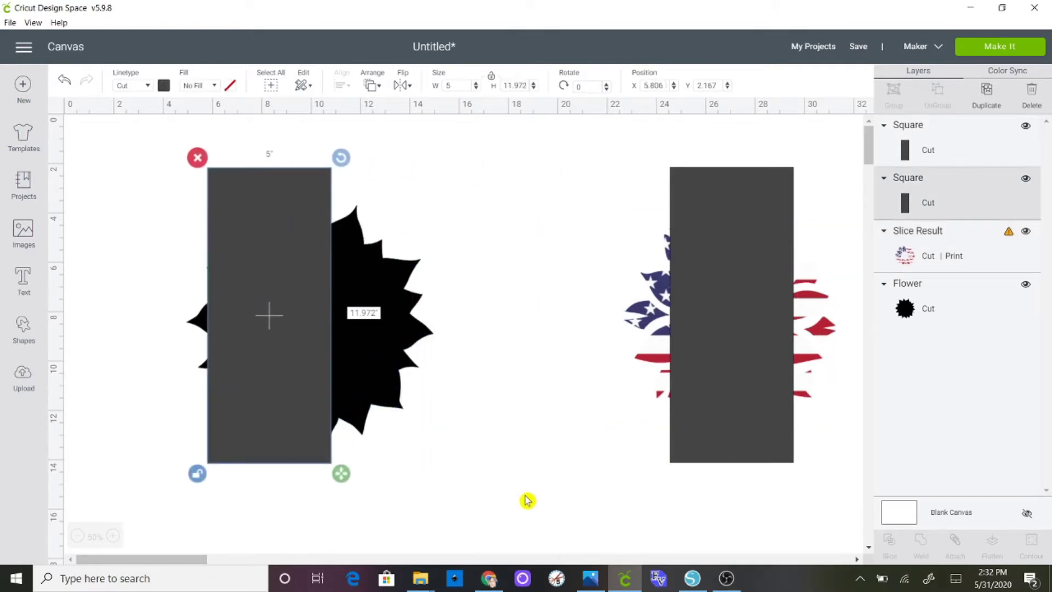
{"action": "left_click_drag", "start_coordinate": [482, 480], "coordinate": [183, 134]}
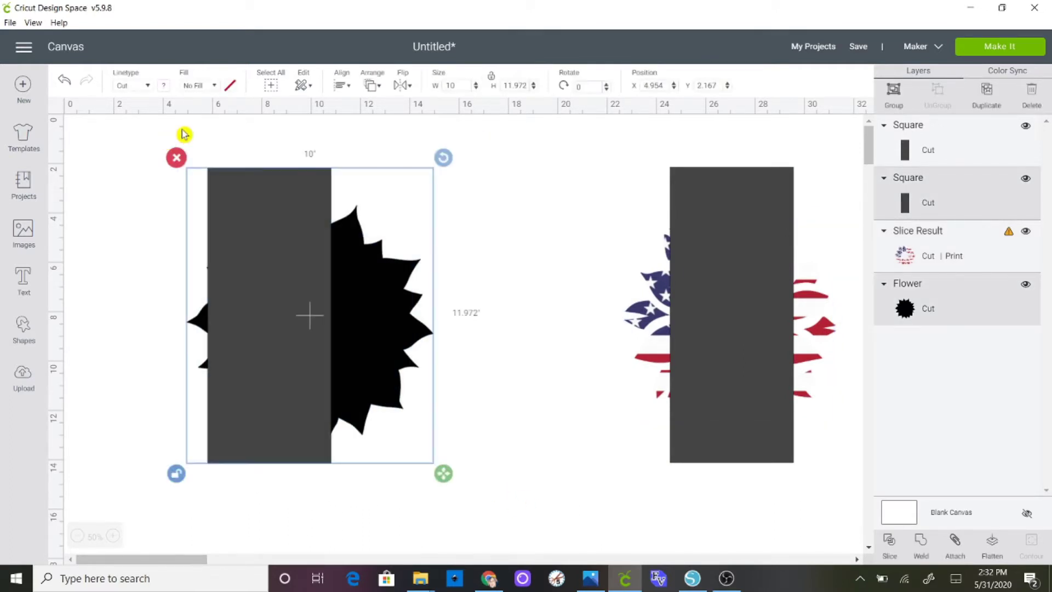
{"action": "left_click", "coordinate": [340, 85]}
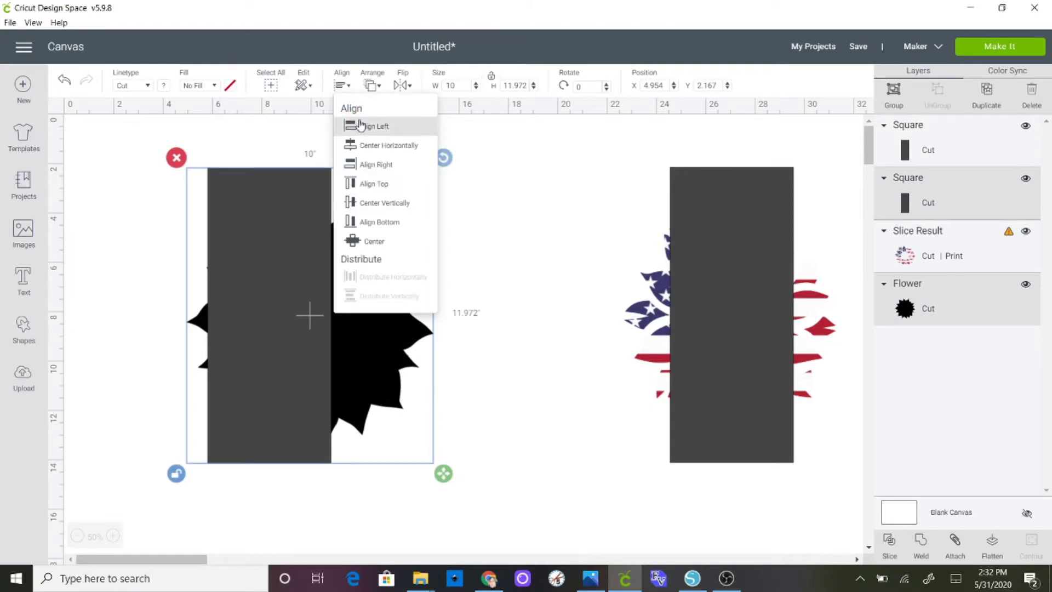
{"action": "left_click", "coordinate": [375, 164]}
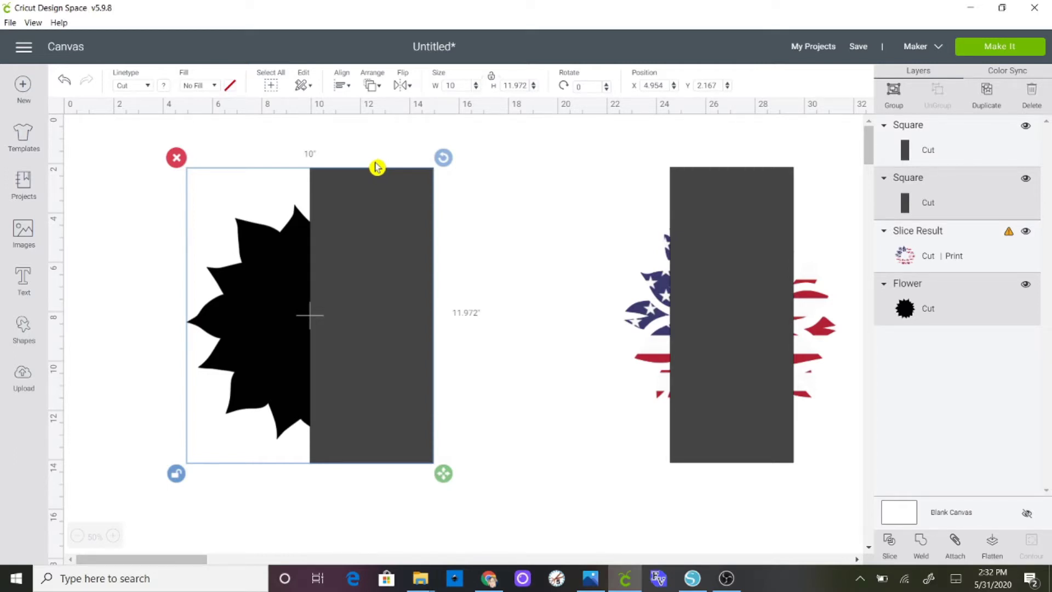
Slice the black flower with the rectangle and delete the cut pieces, keeping only the flower's left half
{"action": "left_click", "coordinate": [888, 545]}
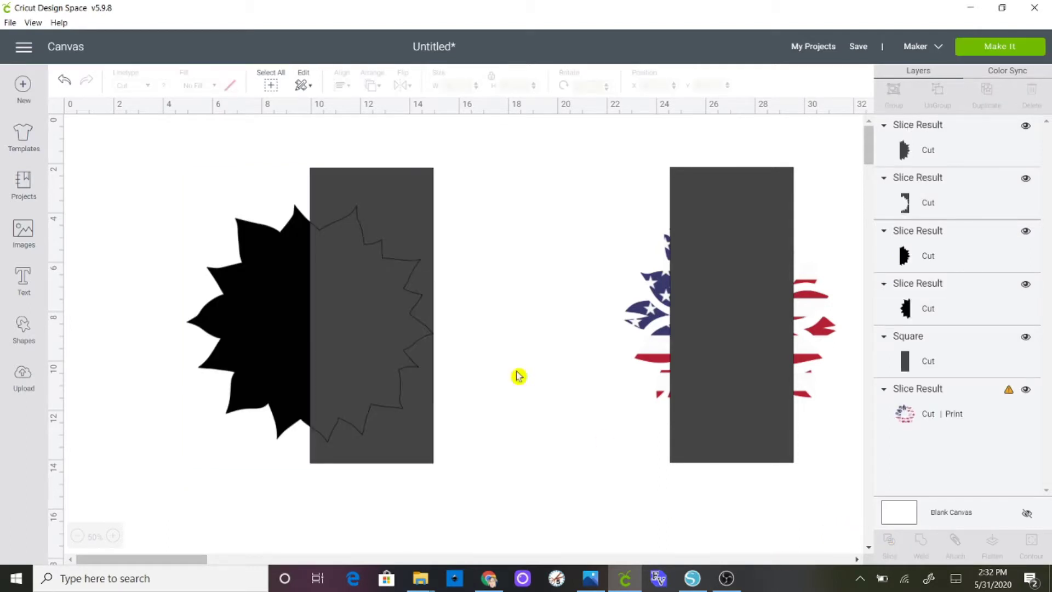
{"action": "left_click", "coordinate": [351, 201]}
{"action": "left_click", "coordinate": [300, 158]}
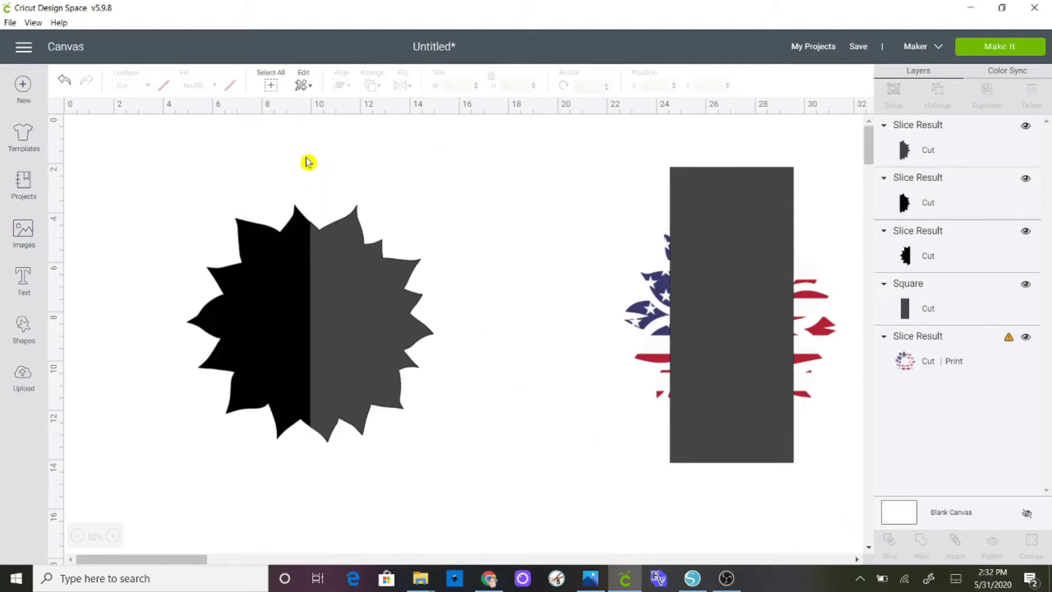
{"action": "left_click", "coordinate": [361, 254]}
{"action": "left_click", "coordinate": [303, 195]}
{"action": "left_click", "coordinate": [336, 270]}
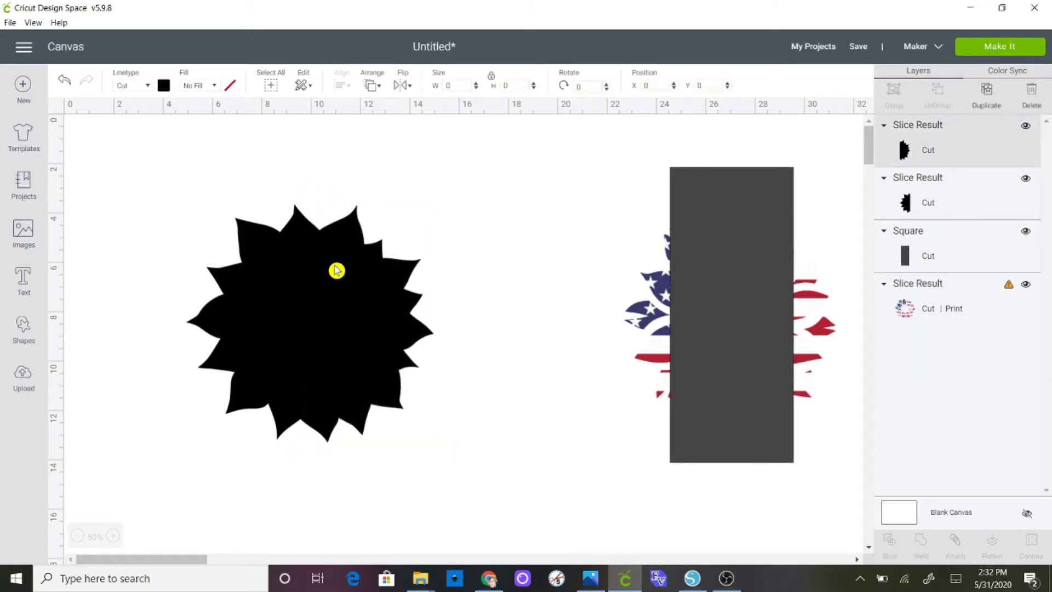
{"action": "left_click", "coordinate": [300, 195]}
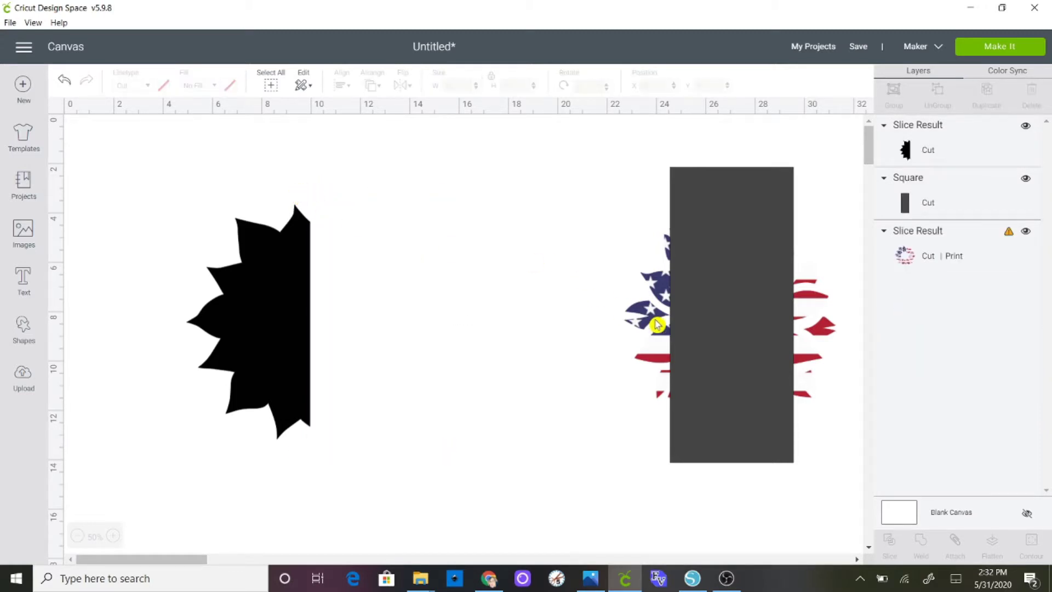
Align the second rectangle with the right edge of the flag petals and slice the petals with it
{"action": "left_click_drag", "start_coordinate": [605, 138], "coordinate": [871, 521]}
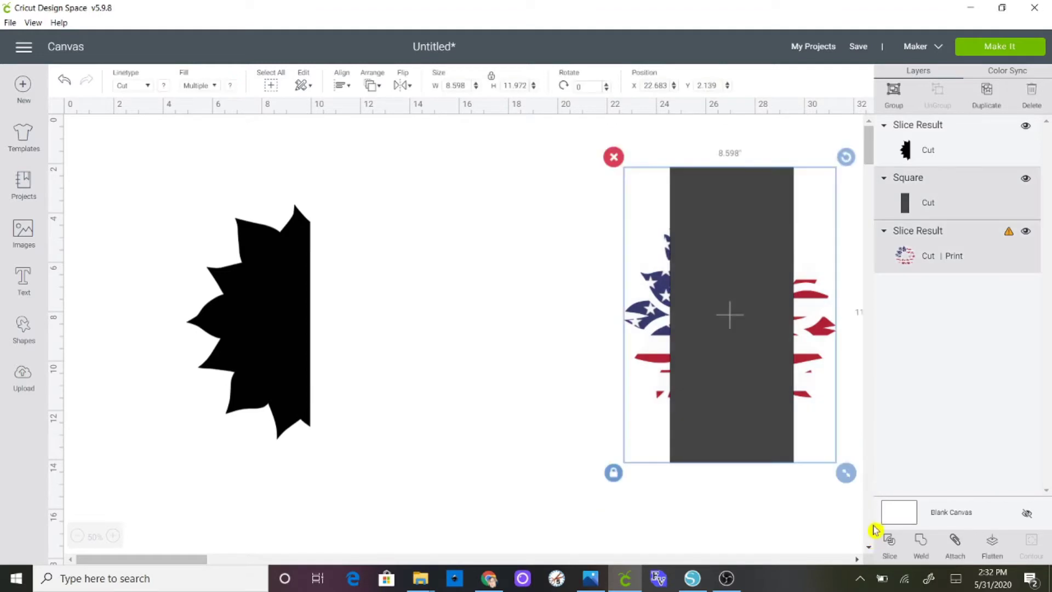
{"action": "left_click", "coordinate": [344, 84]}
{"action": "left_click", "coordinate": [367, 172]}
{"action": "left_click", "coordinate": [885, 546]}
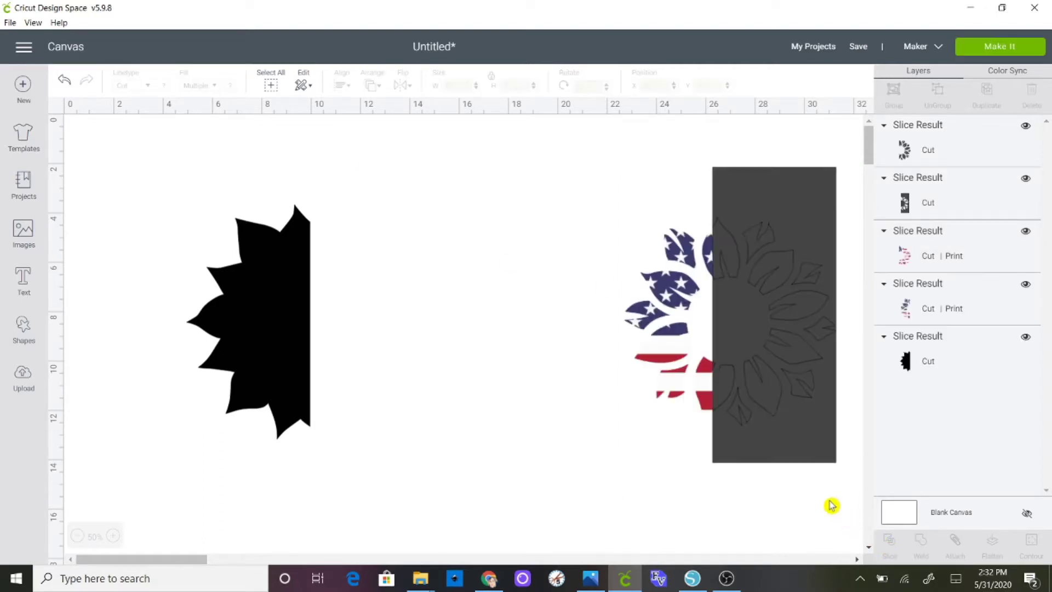
Delete the rectangle remnants and the right half of the flag petals, keeping only the left half
{"action": "left_click", "coordinate": [740, 193]}
{"action": "left_click", "coordinate": [703, 159]}
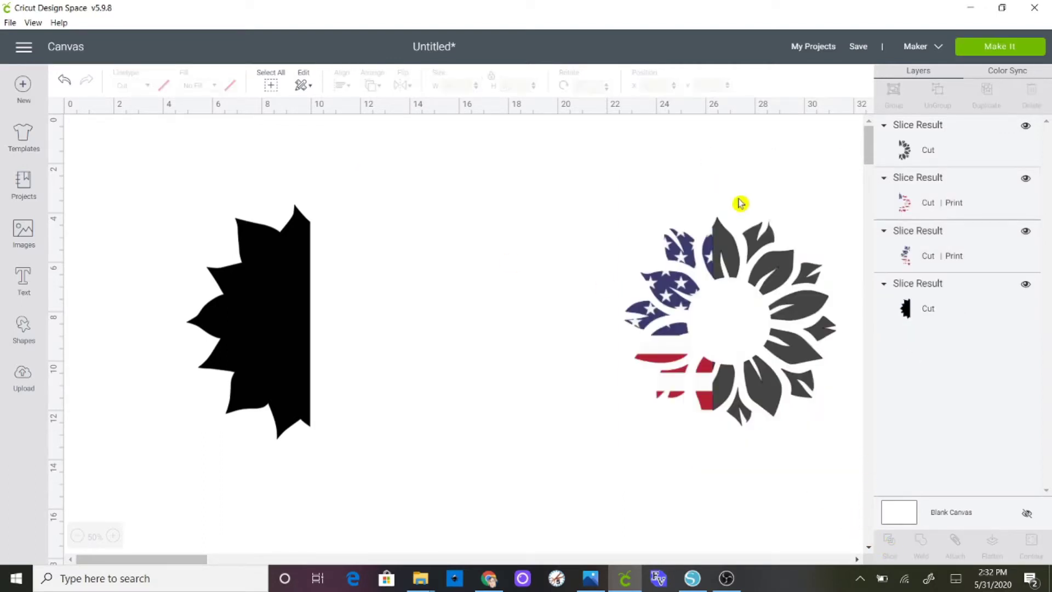
{"action": "left_click", "coordinate": [737, 248]}
{"action": "left_click", "coordinate": [704, 208]}
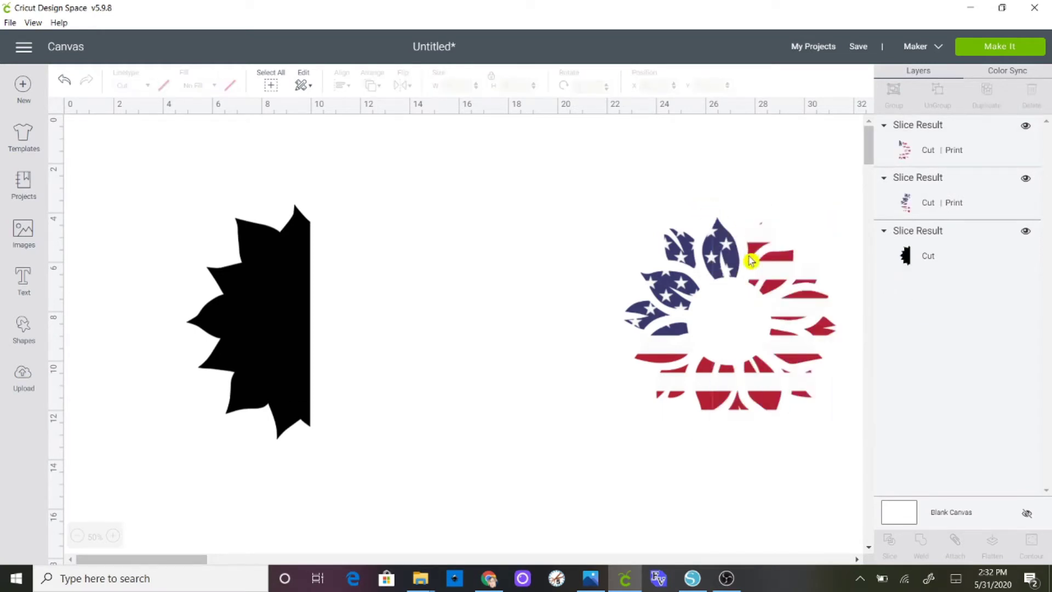
{"action": "left_click", "coordinate": [756, 274]}
{"action": "left_click", "coordinate": [703, 207]}
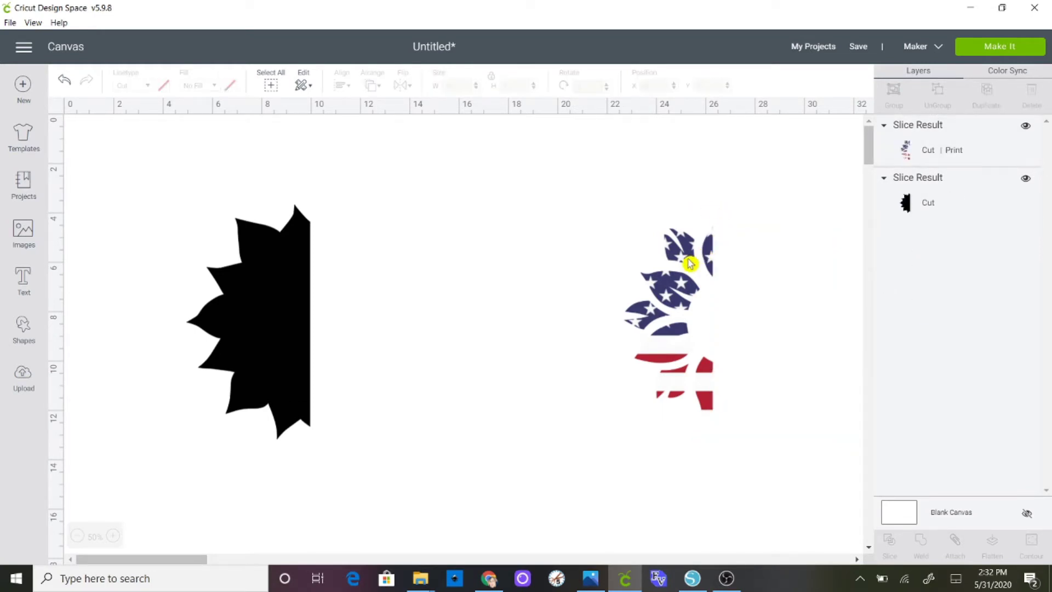
Move the half flag petals onto the black half flower and center the two pieces on each other
{"action": "left_click", "coordinate": [634, 296]}
{"action": "left_click_drag", "start_coordinate": [634, 295], "coordinate": [266, 284]}
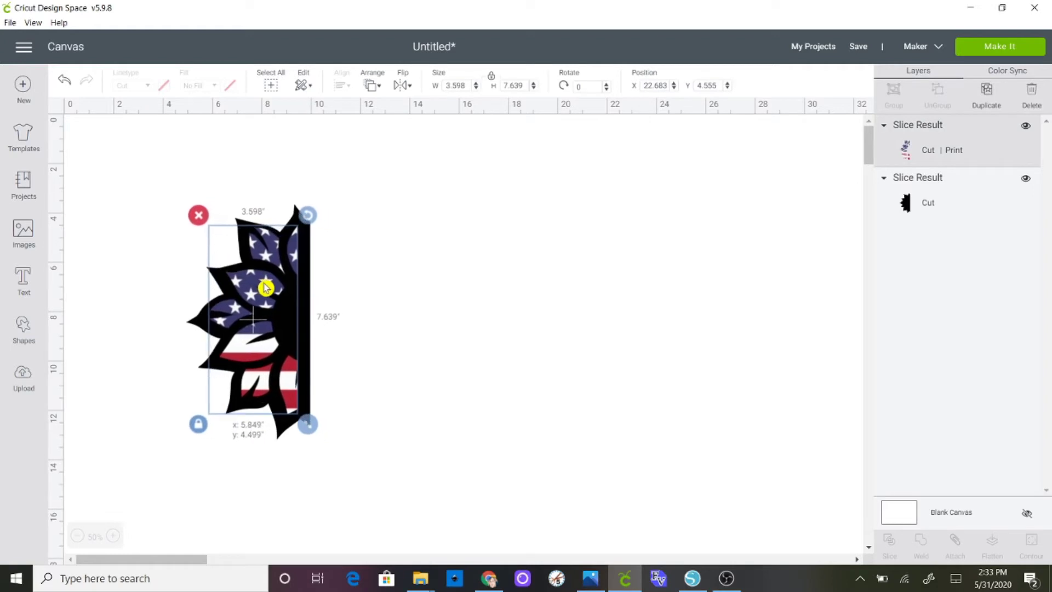
{"action": "left_click", "coordinate": [193, 186]}
{"action": "left_click_drag", "start_coordinate": [157, 158], "coordinate": [443, 528]}
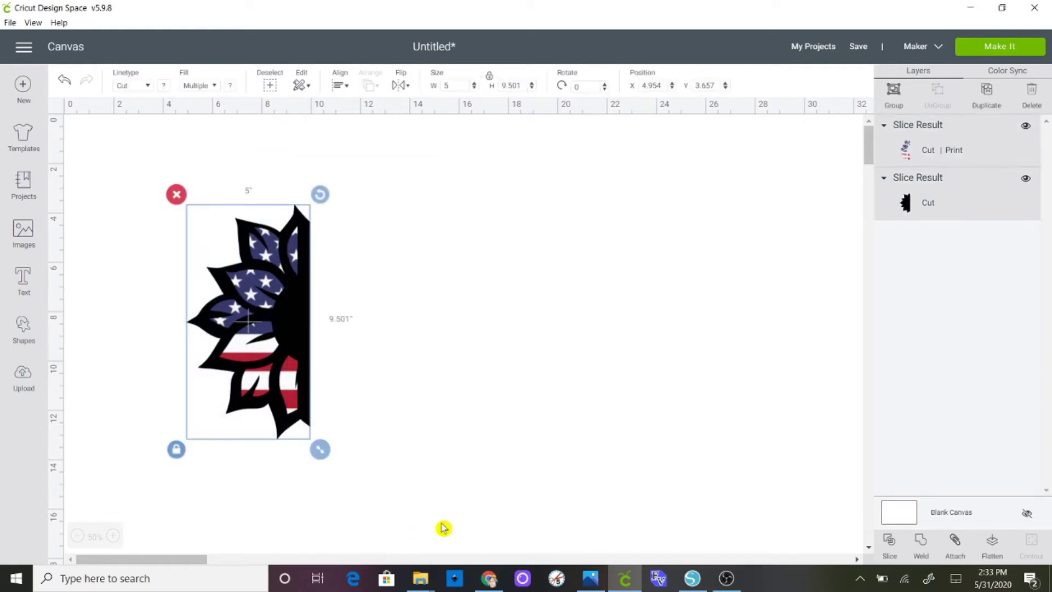
{"action": "left_click", "coordinate": [340, 86]}
{"action": "left_click", "coordinate": [356, 245]}
{"action": "left_click", "coordinate": [431, 300]}
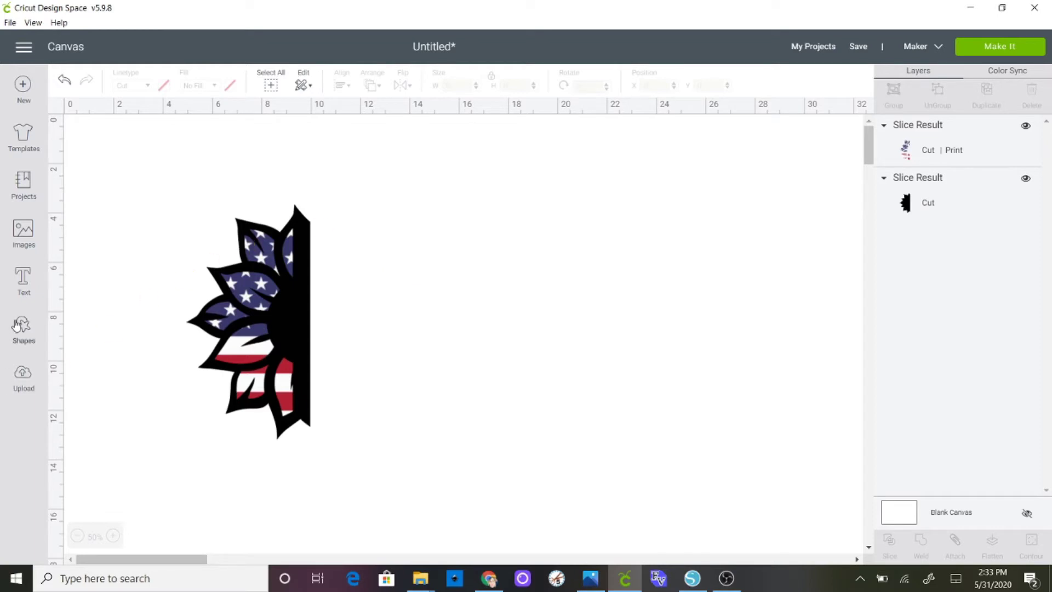
Add a text object reading "In God We Trust" with each word on its own line
{"action": "left_click", "coordinate": [24, 284]}
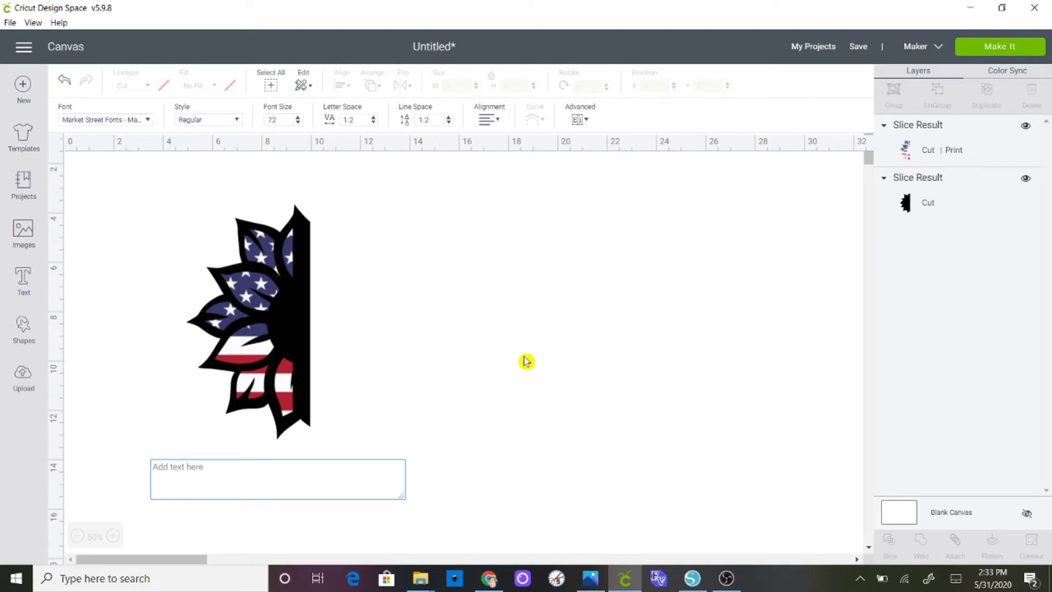
{"action": "type", "text": "In "}
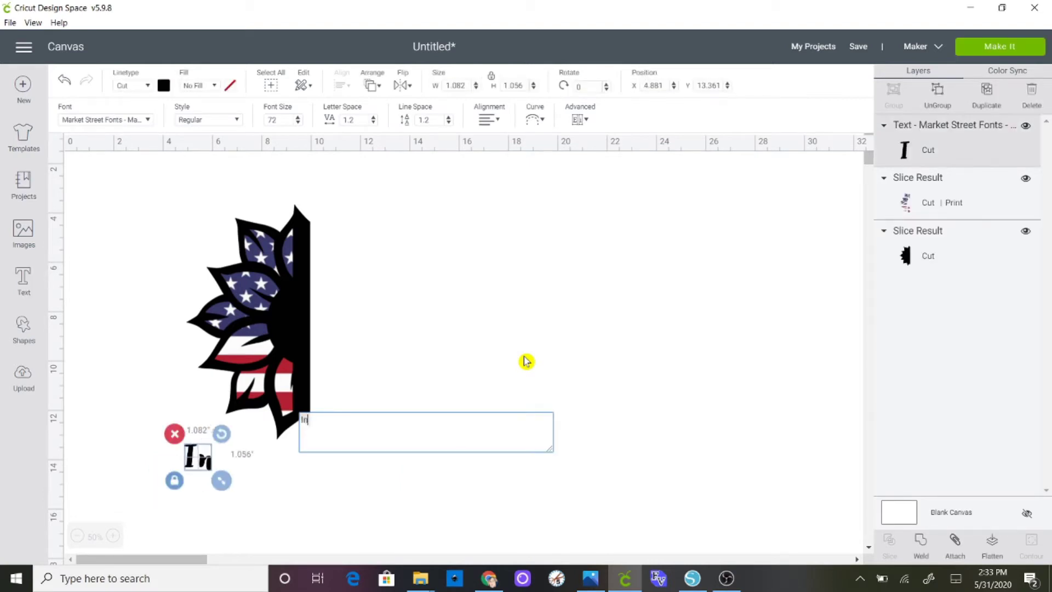
{"action": "type", "text": "God "}
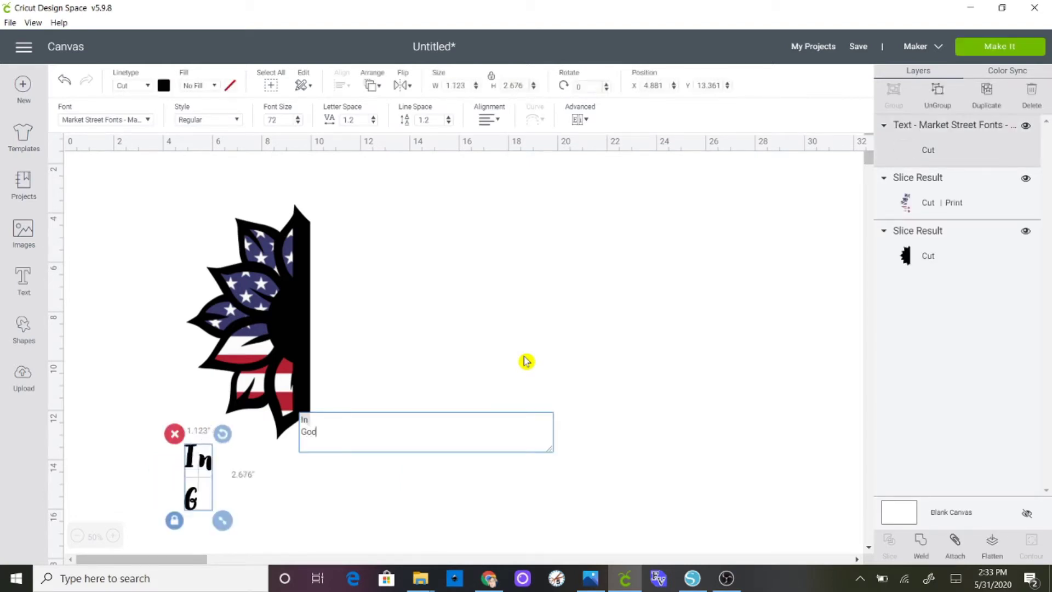
{"action": "type", "text": "We"}
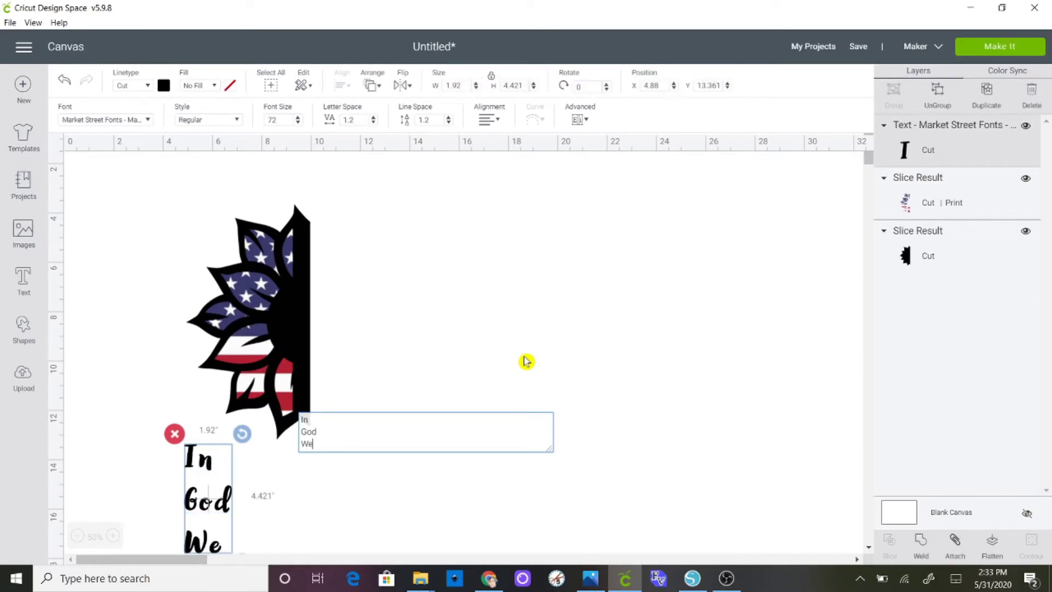
{"action": "key", "text": "Return"}
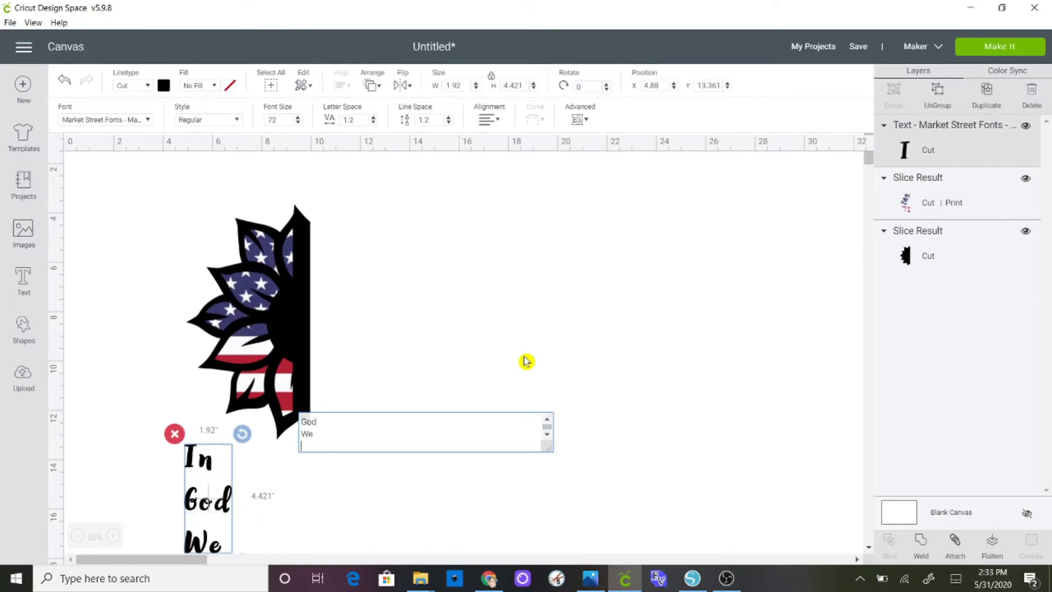
{"action": "type", "text": "Trust"}
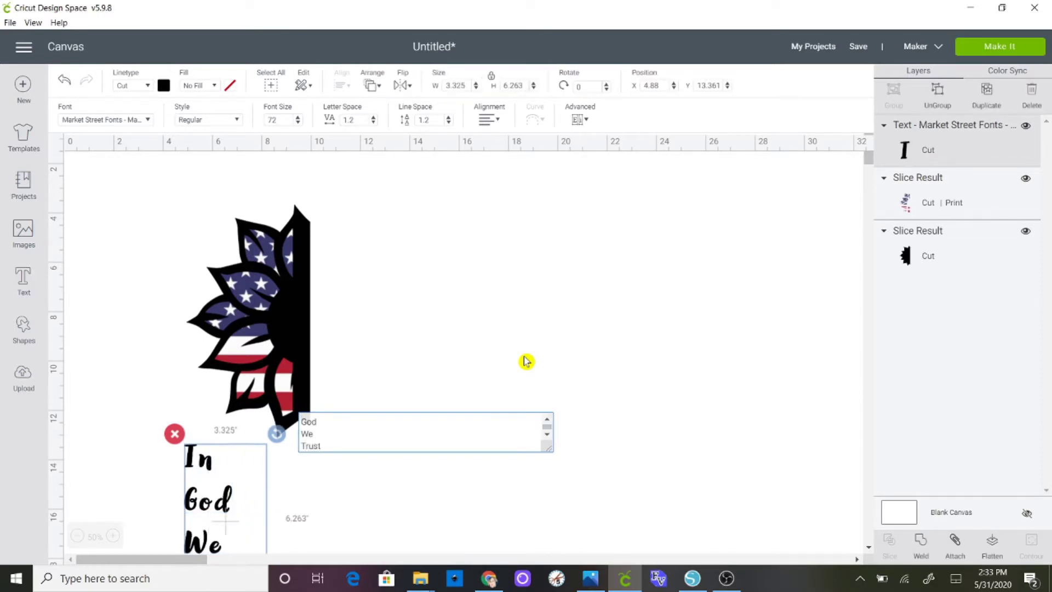
{"action": "left_click", "coordinate": [526, 361]}
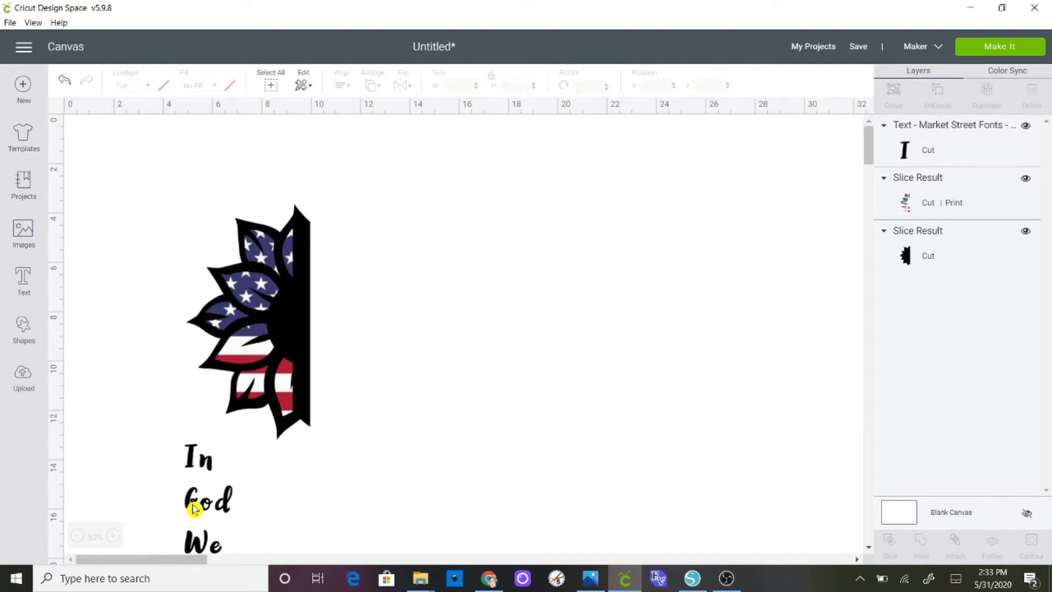
Place the "In God We Trust" text to the right of the half flower and set its fill to Print
{"action": "left_click_drag", "start_coordinate": [192, 501], "coordinate": [403, 284]}
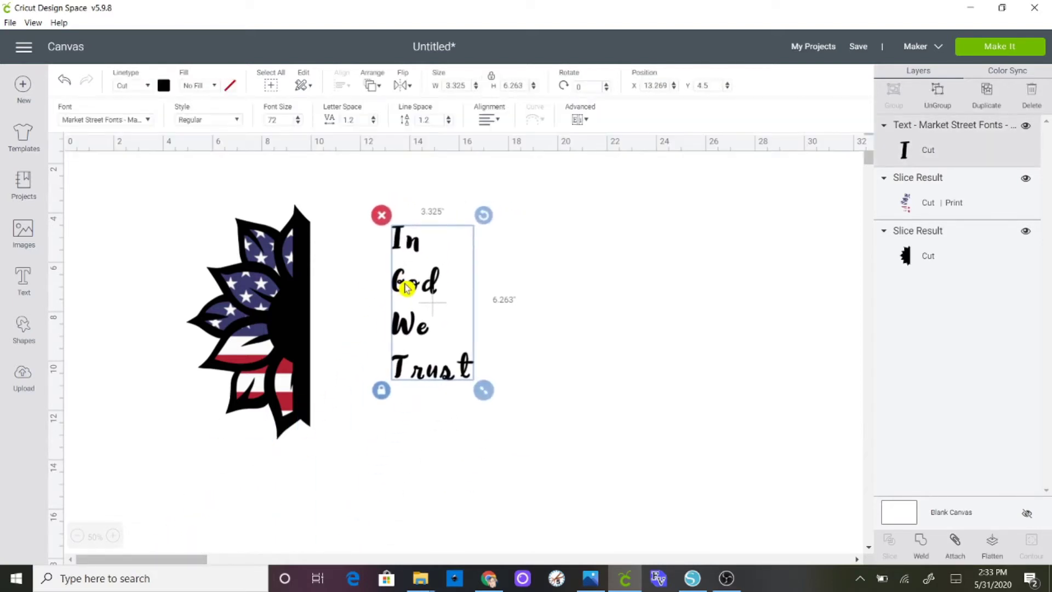
{"action": "left_click", "coordinate": [218, 88]}
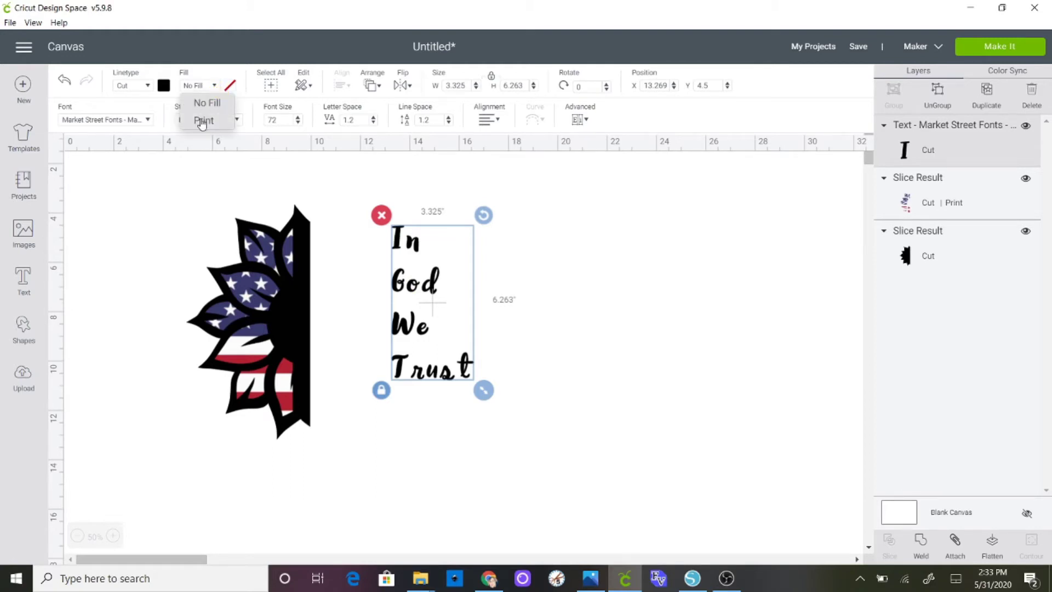
{"action": "left_click", "coordinate": [207, 119]}
Browse the print patterns available for the text's fill, then return the print type to Color
{"action": "left_click", "coordinate": [230, 85]}
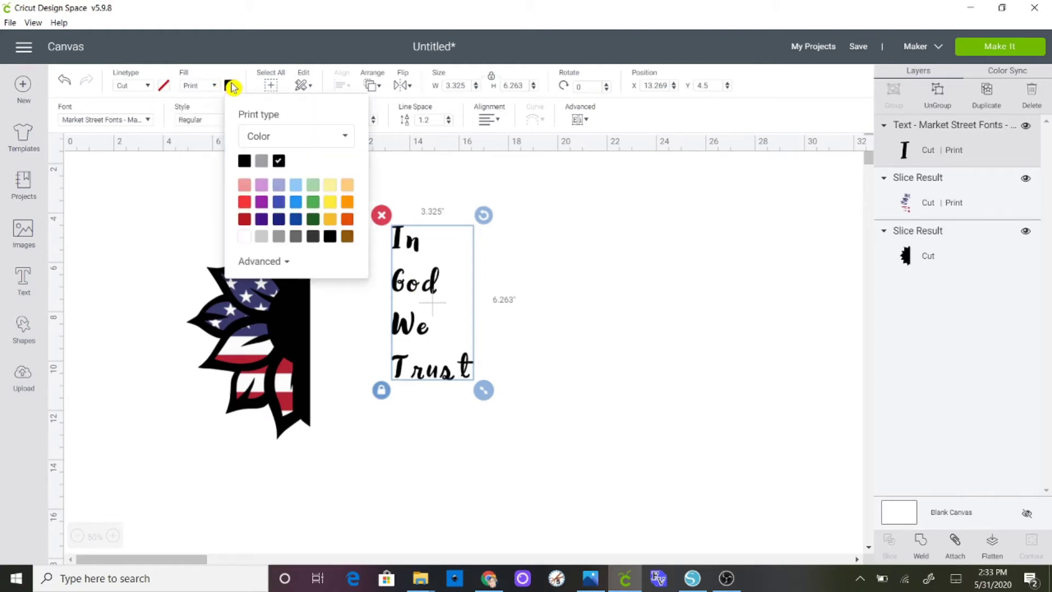
{"action": "left_click", "coordinate": [253, 136]}
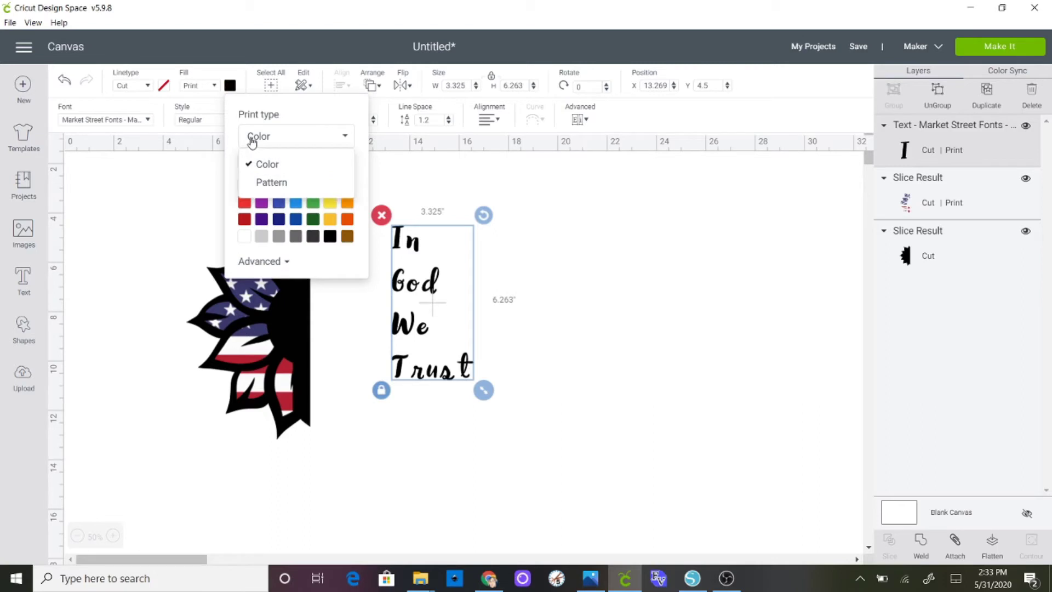
{"action": "left_click", "coordinate": [270, 182]}
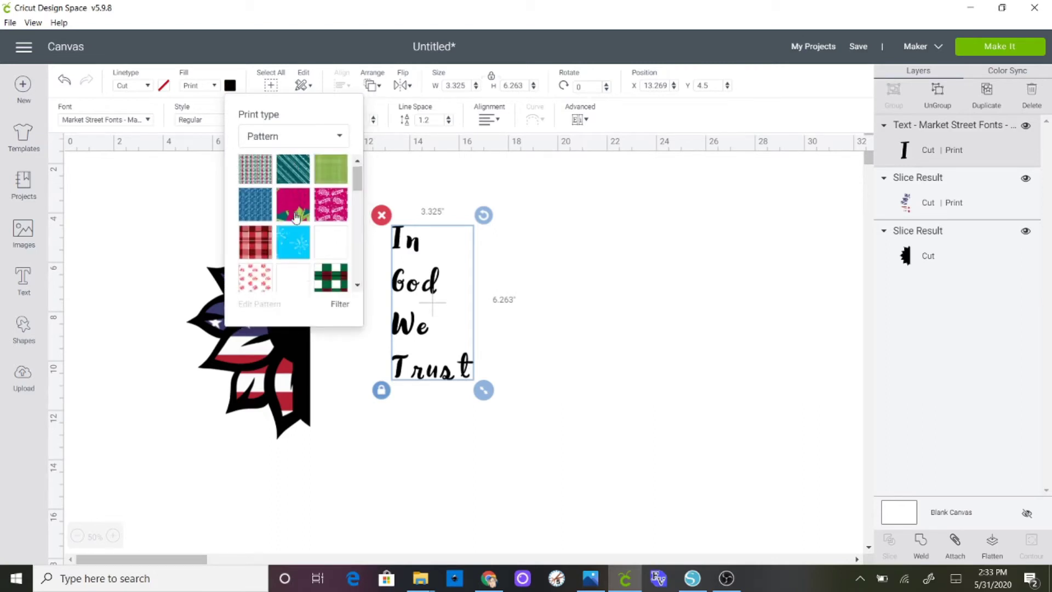
{"action": "scroll", "coordinate": [293, 216], "scroll_direction": "down", "scroll_amount": 5}
{"action": "scroll", "coordinate": [295, 217], "scroll_direction": "up", "scroll_amount": 10}
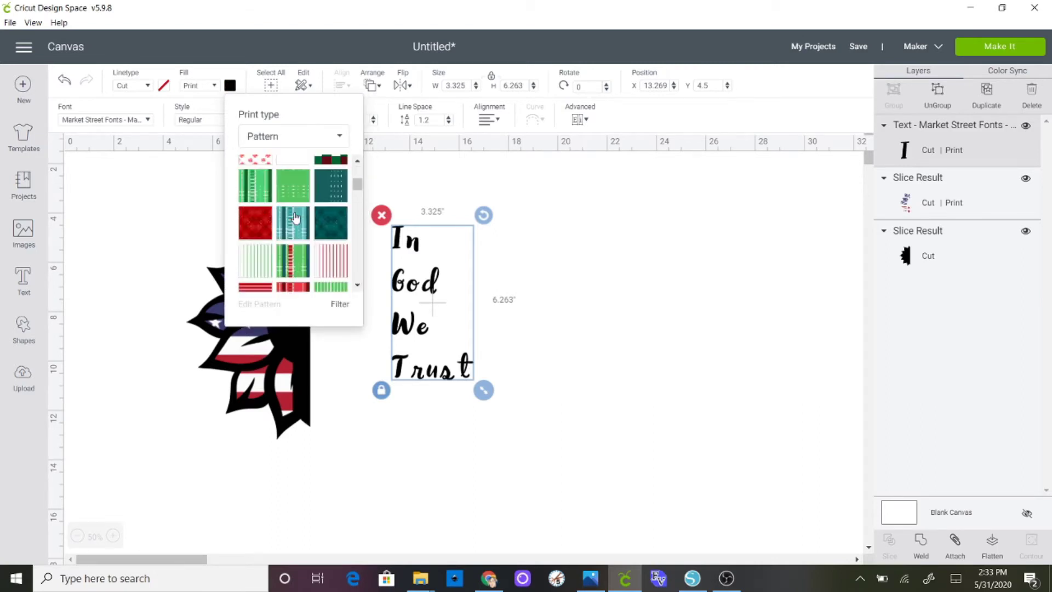
{"action": "scroll", "coordinate": [295, 217], "scroll_direction": "down", "scroll_amount": 3}
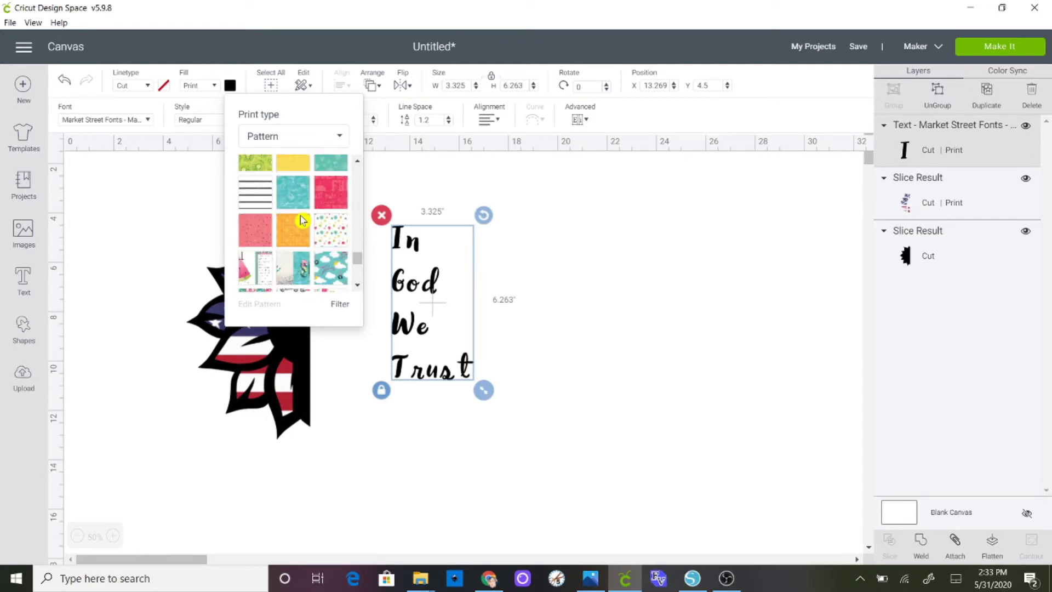
{"action": "scroll", "coordinate": [295, 217], "scroll_direction": "down", "scroll_amount": 8}
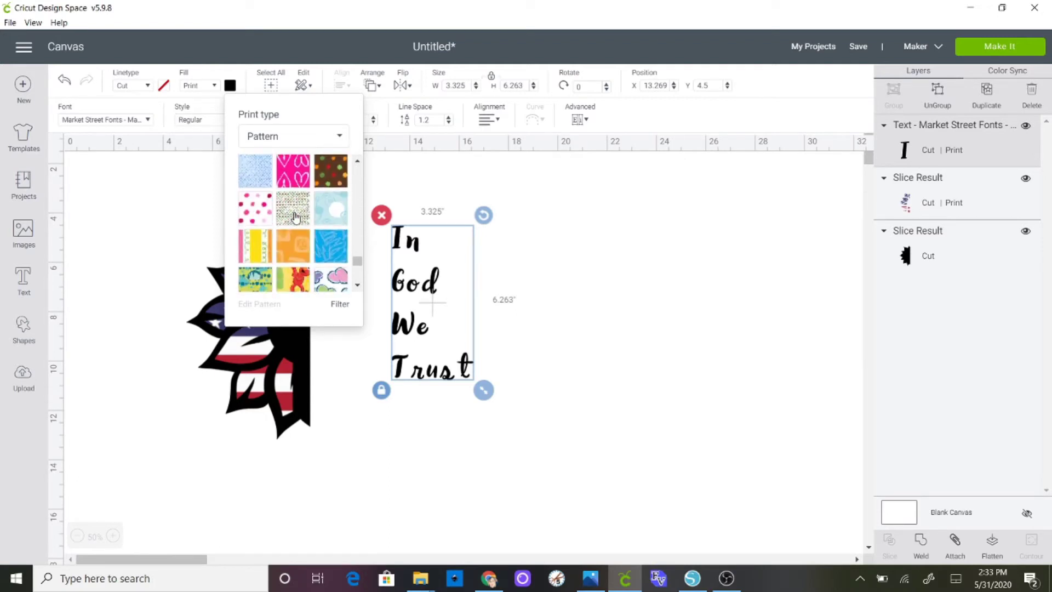
{"action": "scroll", "coordinate": [294, 217], "scroll_direction": "up", "scroll_amount": 2}
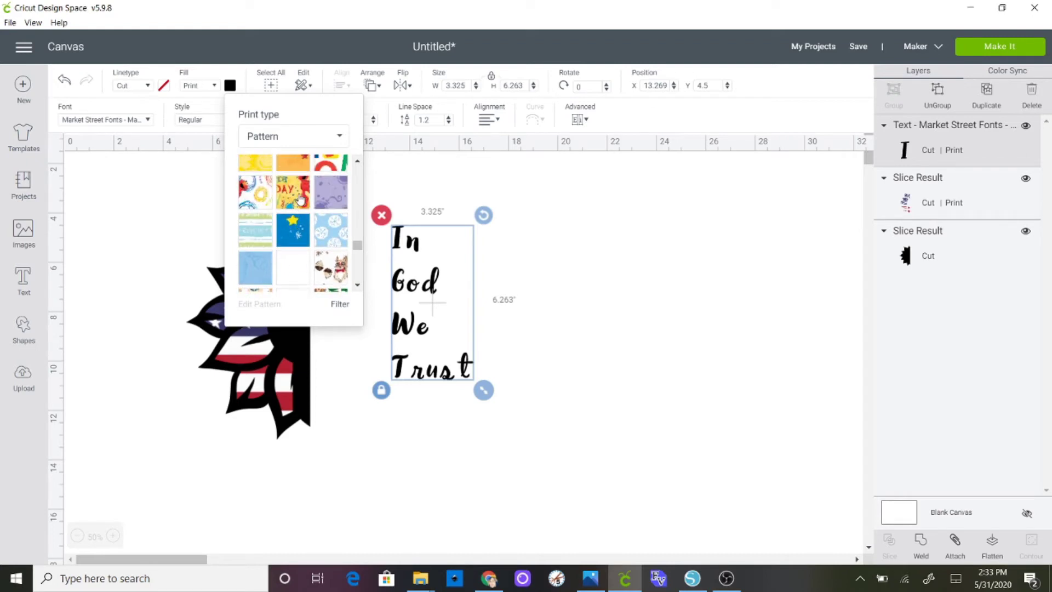
{"action": "scroll", "coordinate": [303, 198], "scroll_direction": "up", "scroll_amount": 2}
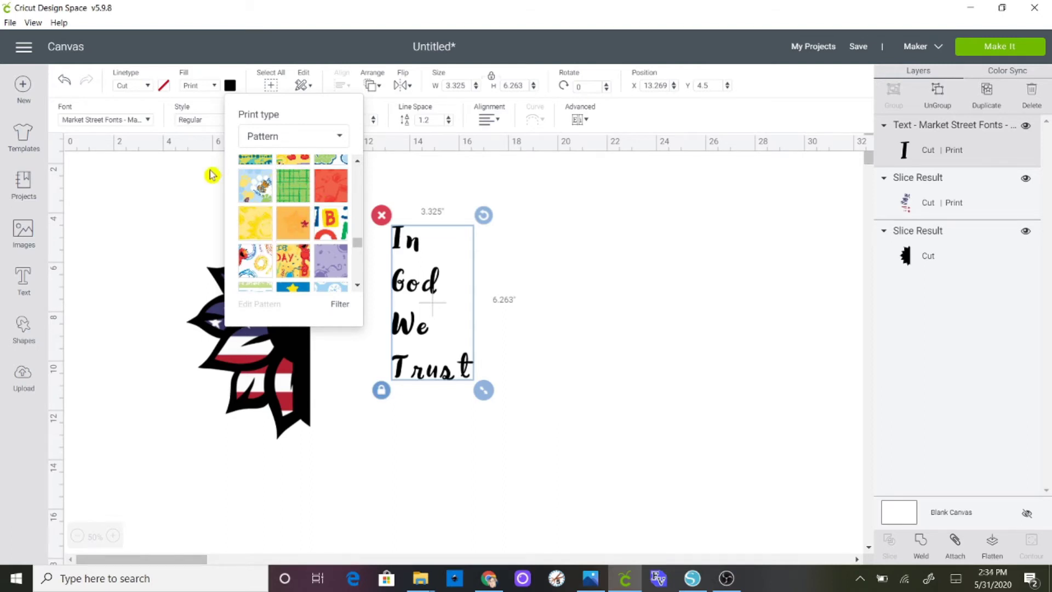
{"action": "left_click", "coordinate": [282, 140]}
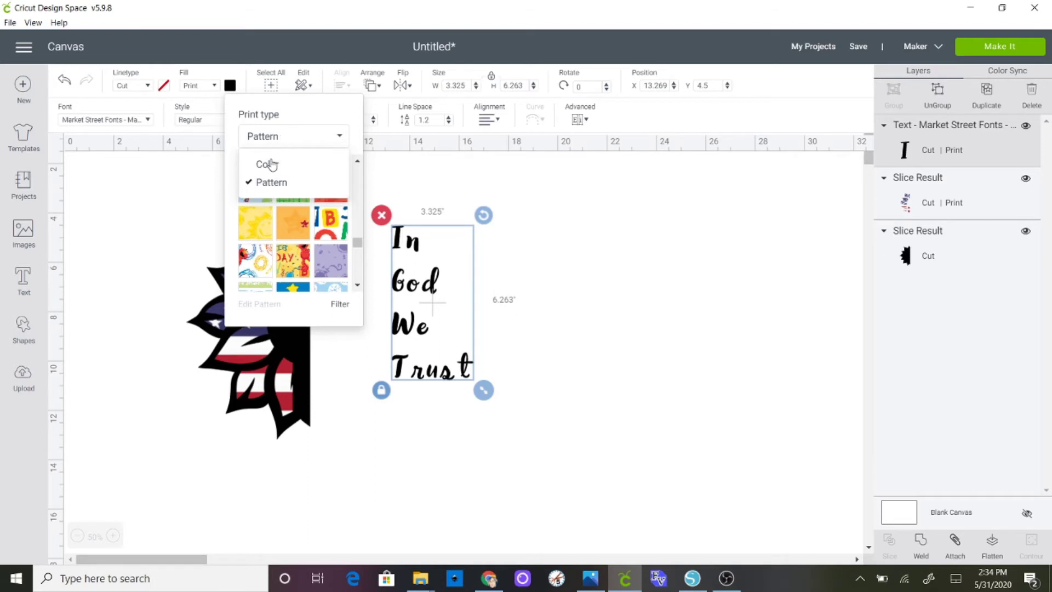
{"action": "left_click", "coordinate": [266, 160]}
{"action": "left_click", "coordinate": [188, 223]}
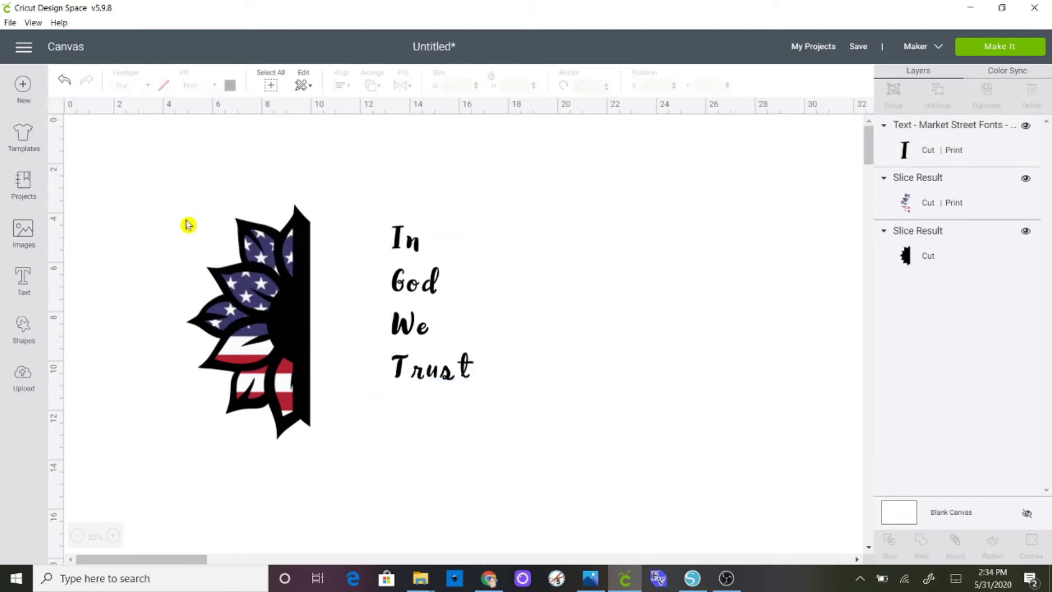
Weld the "In God We Trust" text into a single shape and position it beside the half flower
{"action": "mouse_move", "coordinate": [421, 291]}
{"action": "left_mouse_down"}
{"action": "mouse_move", "coordinate": [369, 304]}
{"action": "mouse_move", "coordinate": [371, 316]}
{"action": "mouse_move", "coordinate": [370, 308]}
{"action": "mouse_move", "coordinate": [427, 309]}
{"action": "left_mouse_up"}
{"action": "left_click_drag", "start_coordinate": [455, 283], "coordinate": [458, 276]}
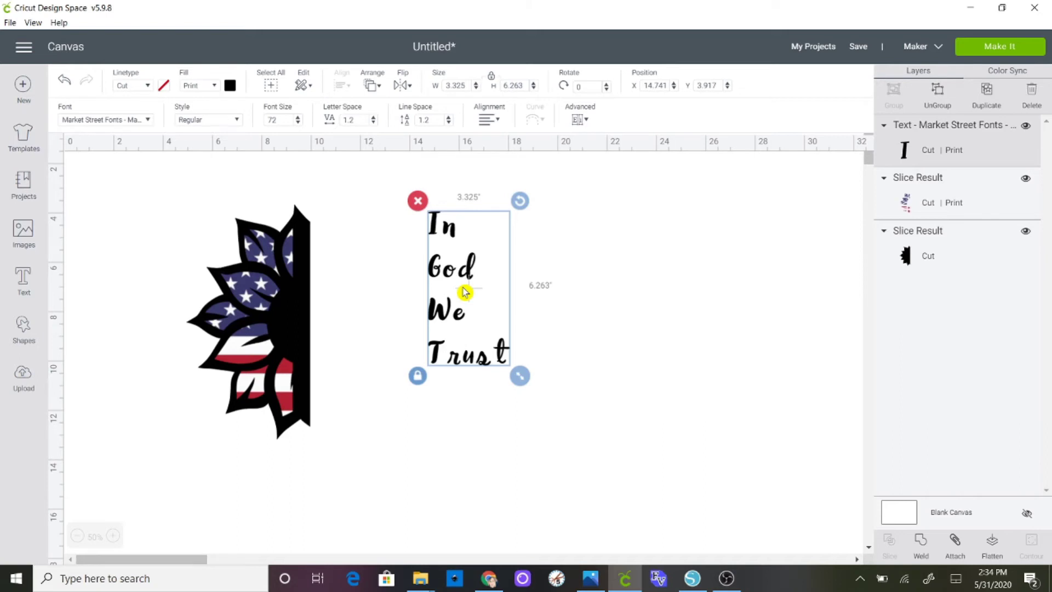
{"action": "right_click", "coordinate": [432, 271]}
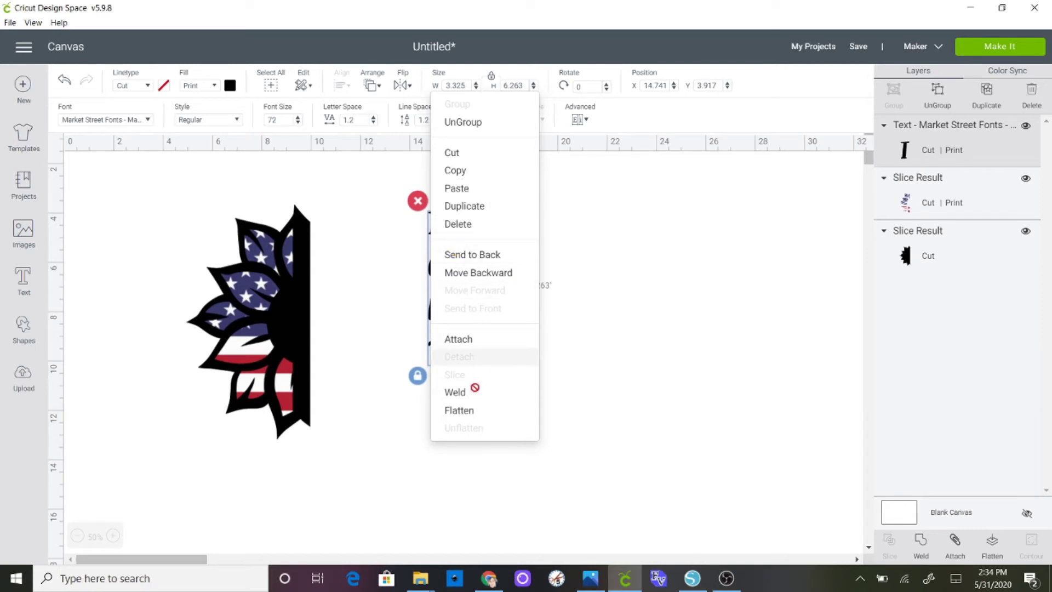
{"action": "left_click", "coordinate": [472, 394]}
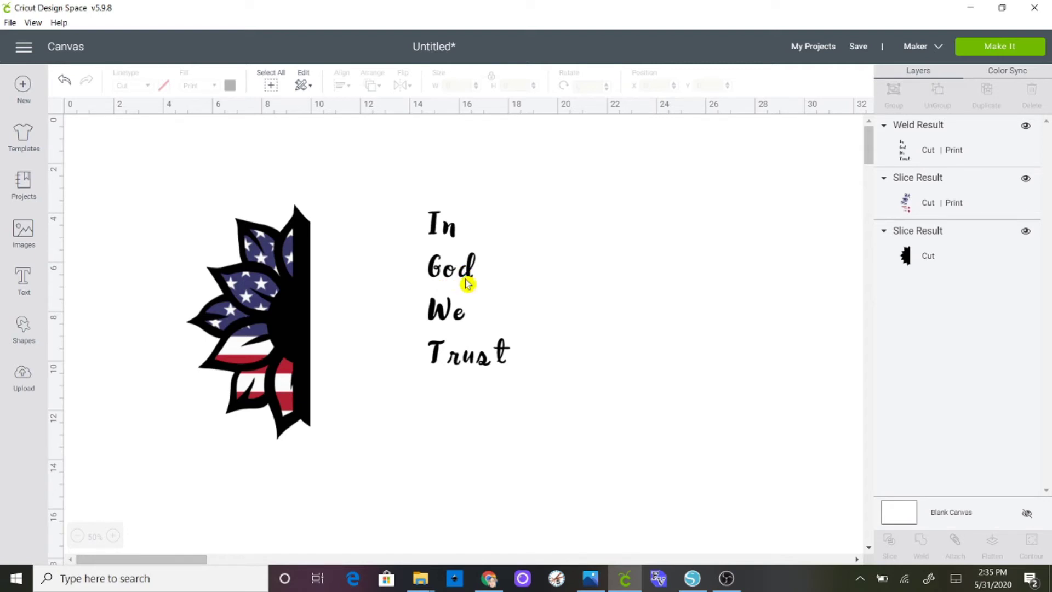
{"action": "left_click_drag", "start_coordinate": [458, 272], "coordinate": [404, 300]}
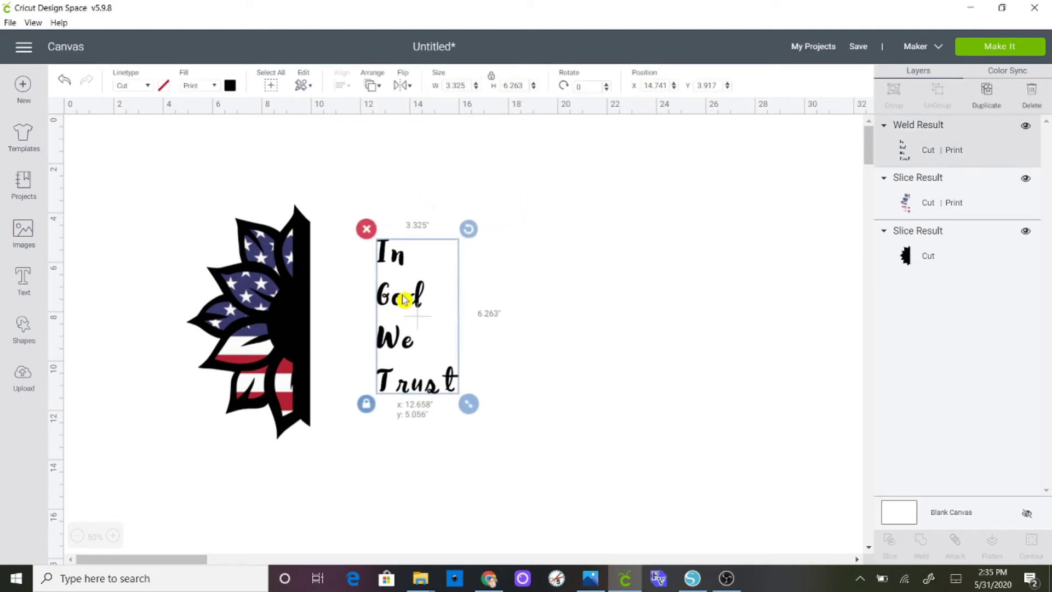
{"action": "left_click", "coordinate": [563, 293]}
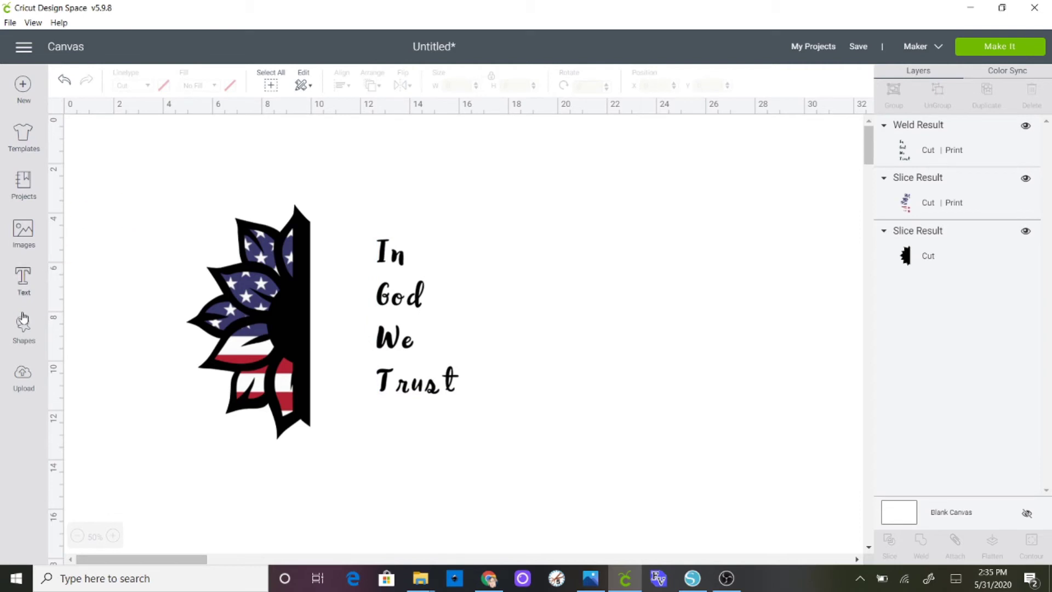
Search the image library for "flag", filter by Uploaded ownership, and insert the American flag image
{"action": "left_click", "coordinate": [24, 233]}
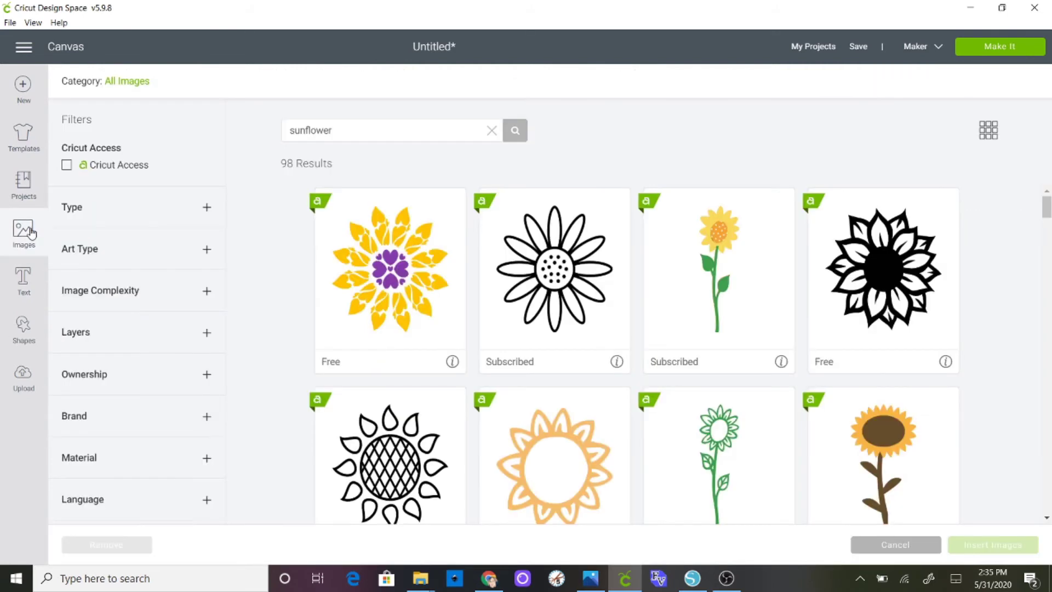
{"action": "left_click", "coordinate": [376, 132]}
{"action": "double_click", "coordinate": [376, 132]}
{"action": "type", "text": "flag"}
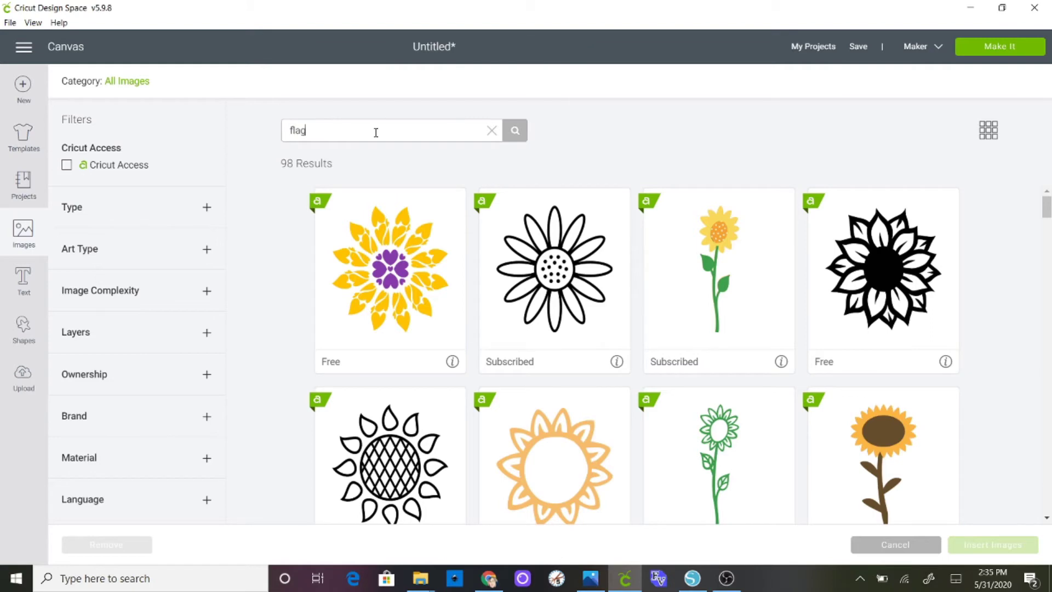
{"action": "key", "text": "Return"}
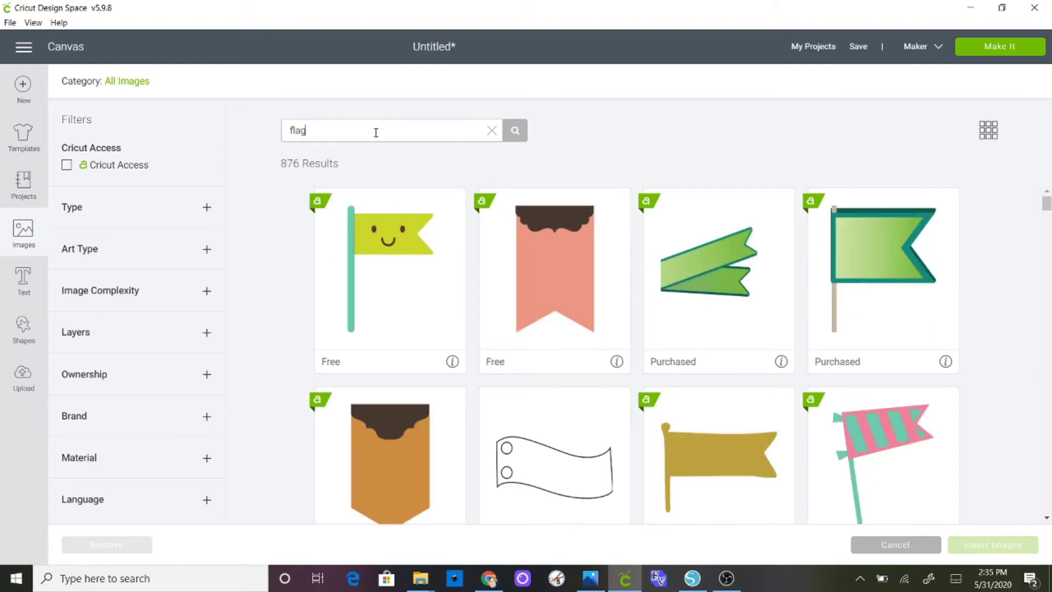
{"action": "left_click", "coordinate": [206, 376]}
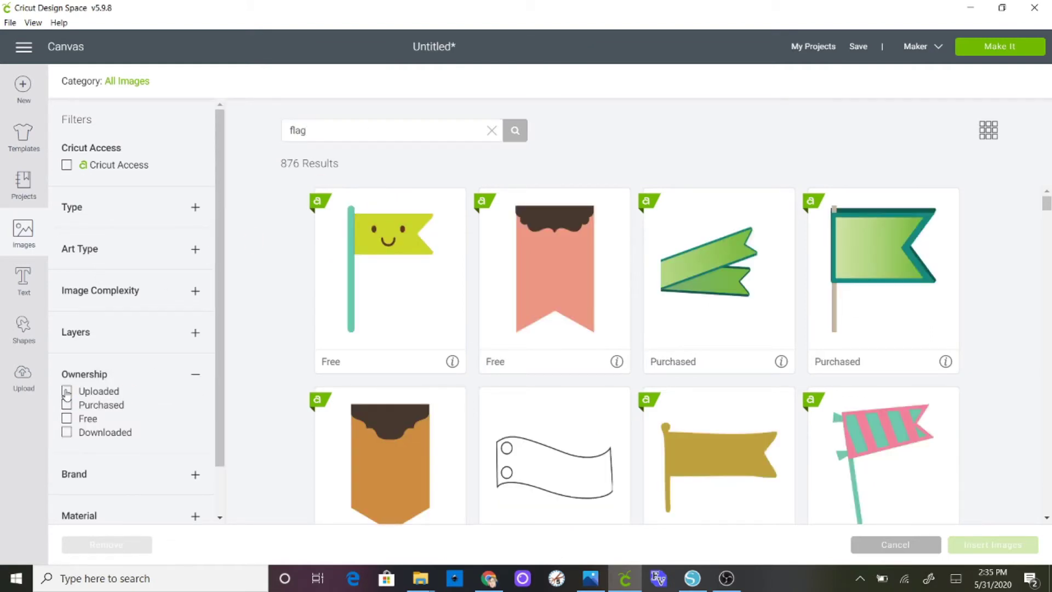
{"action": "left_click", "coordinate": [67, 392]}
{"action": "left_click", "coordinate": [428, 262]}
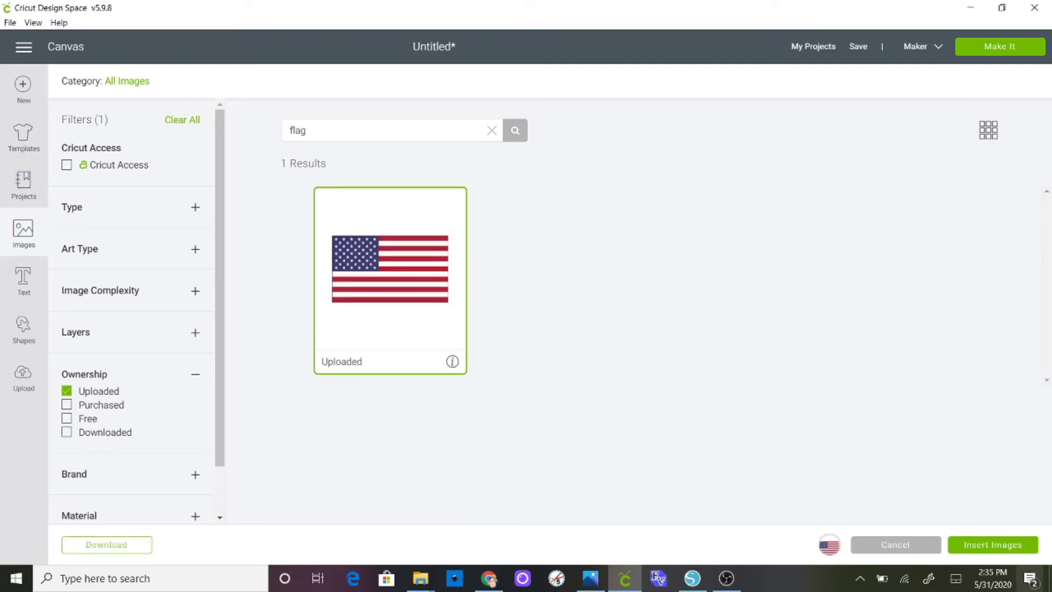
{"action": "left_click", "coordinate": [1013, 544]}
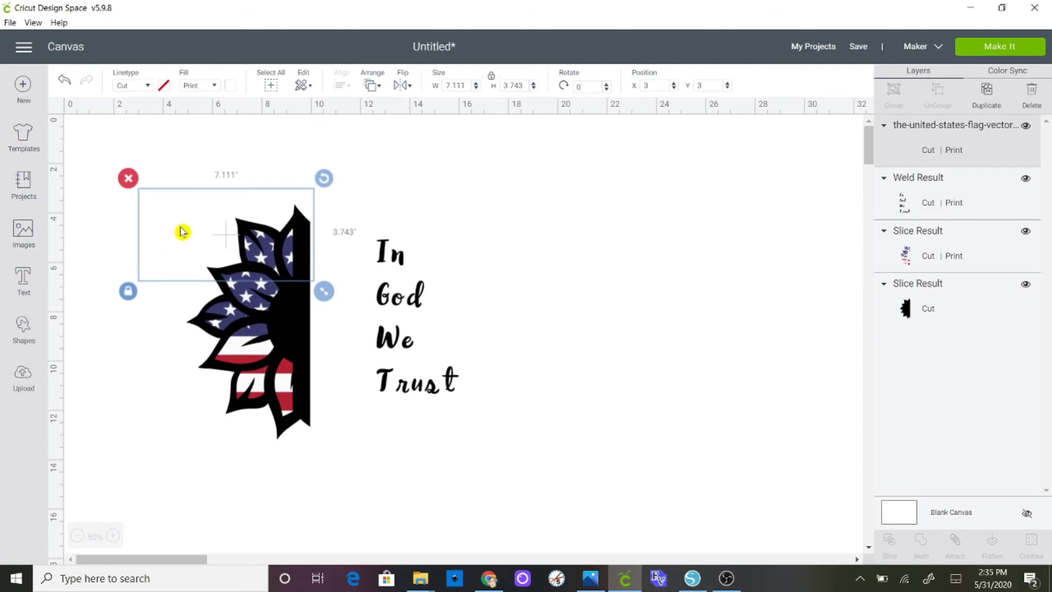
Enlarge the flag to about 16.9 by 8.9 inches, position it over the lettering, and send it to the back
{"action": "left_click_drag", "start_coordinate": [183, 231], "coordinate": [489, 241]}
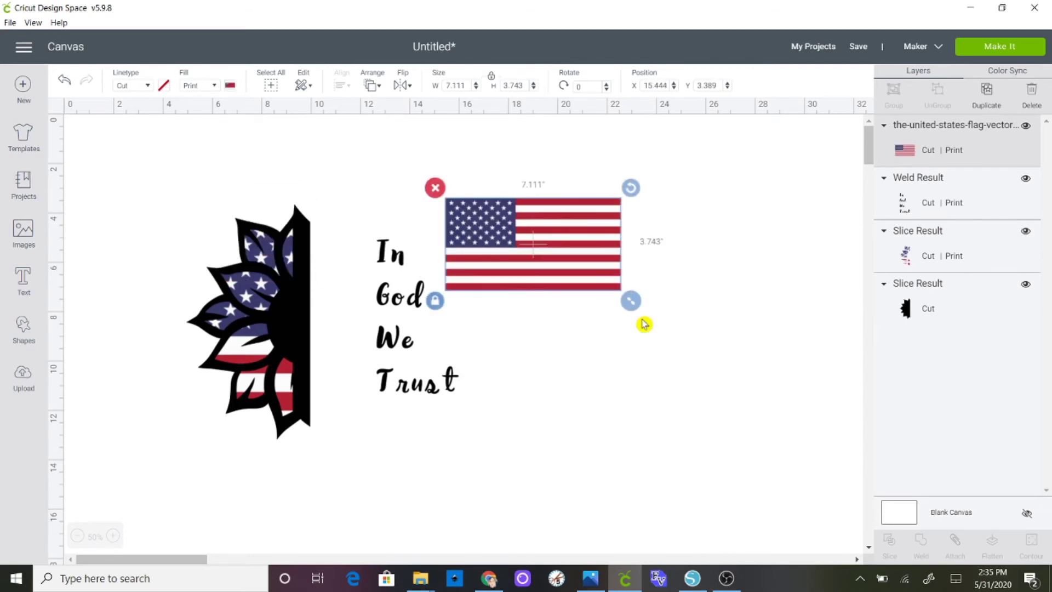
{"action": "left_click_drag", "start_coordinate": [630, 301], "coordinate": [832, 503]}
{"action": "left_click_drag", "start_coordinate": [770, 329], "coordinate": [729, 360]}
{"action": "left_click_drag", "start_coordinate": [766, 440], "coordinate": [723, 380]}
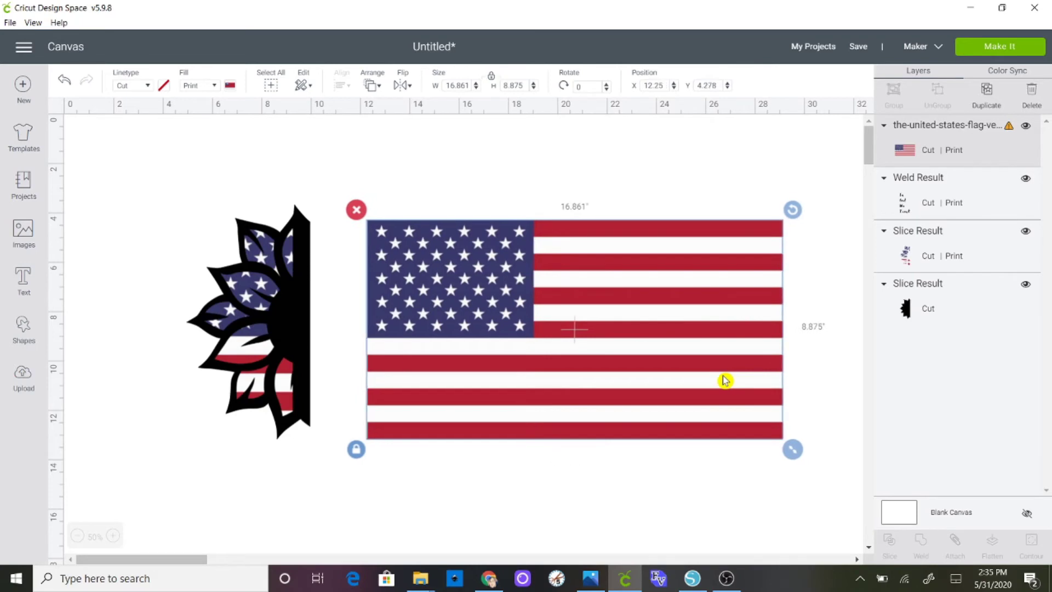
{"action": "left_click", "coordinate": [371, 84]}
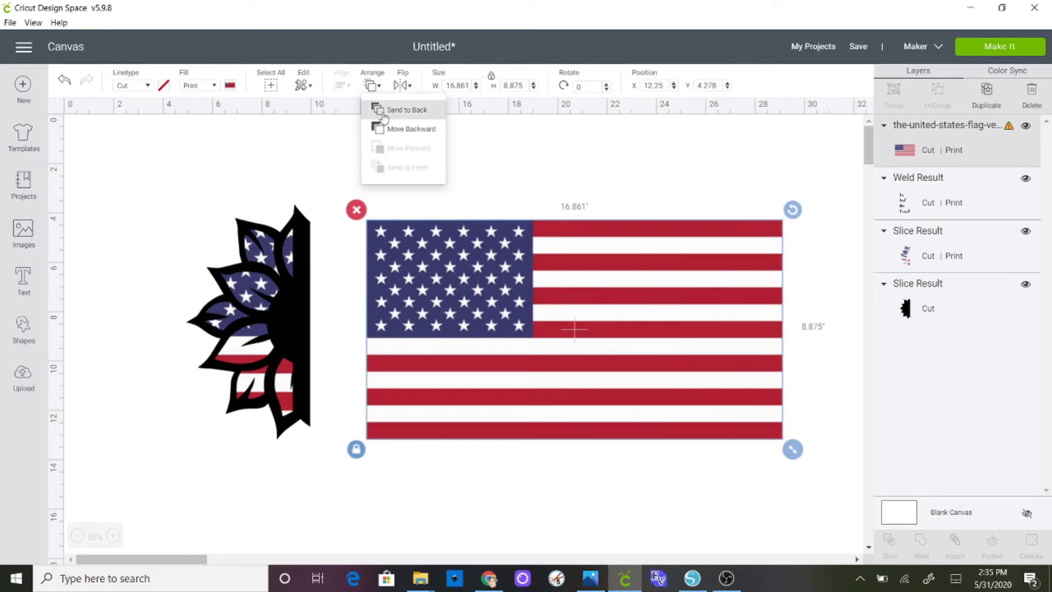
{"action": "left_click", "coordinate": [398, 116]}
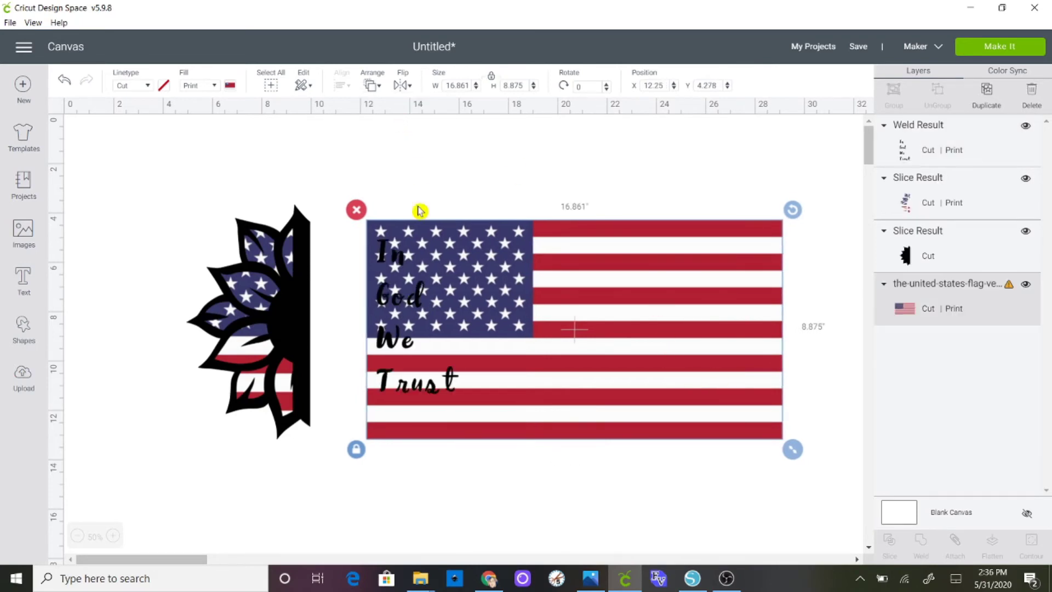
Move the lettering to the middle of the flag, across the stars and stripes, and slice the two together
{"action": "left_click_drag", "start_coordinate": [413, 394], "coordinate": [545, 406]}
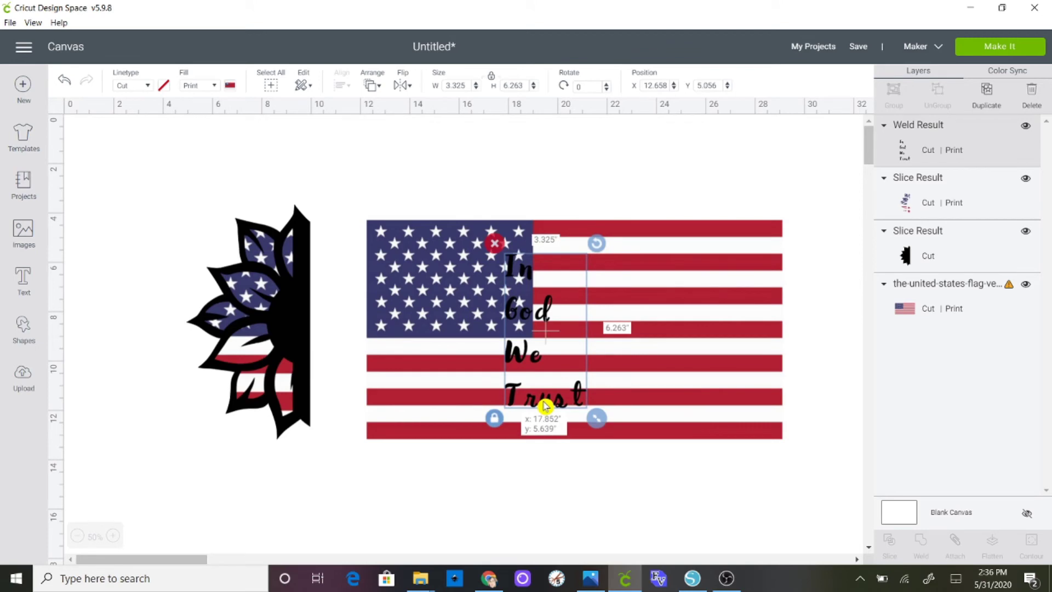
{"action": "left_click_drag", "start_coordinate": [545, 406], "coordinate": [546, 406]}
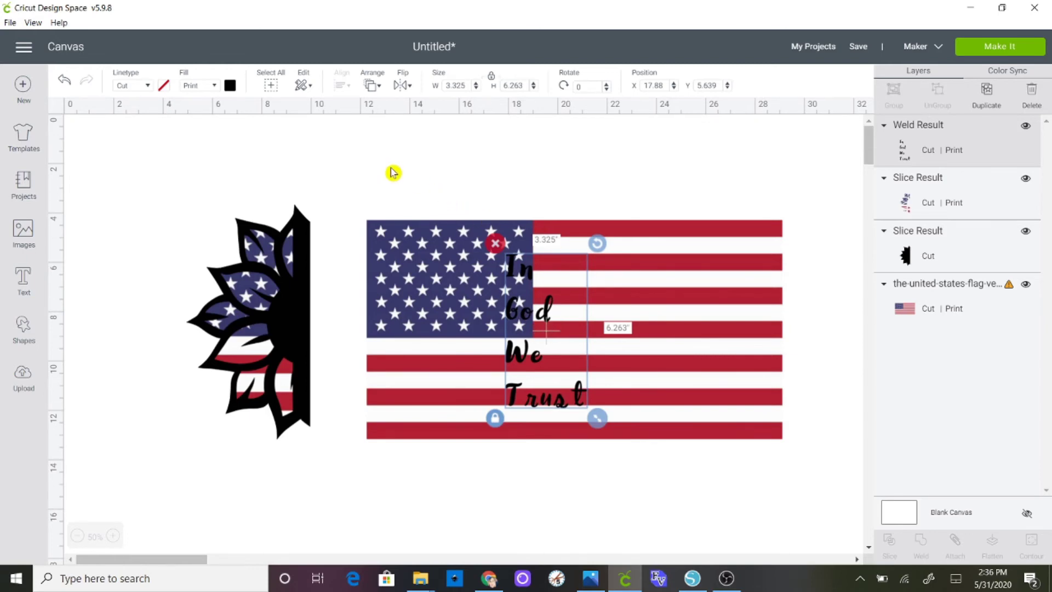
{"action": "left_click_drag", "start_coordinate": [385, 164], "coordinate": [803, 483]}
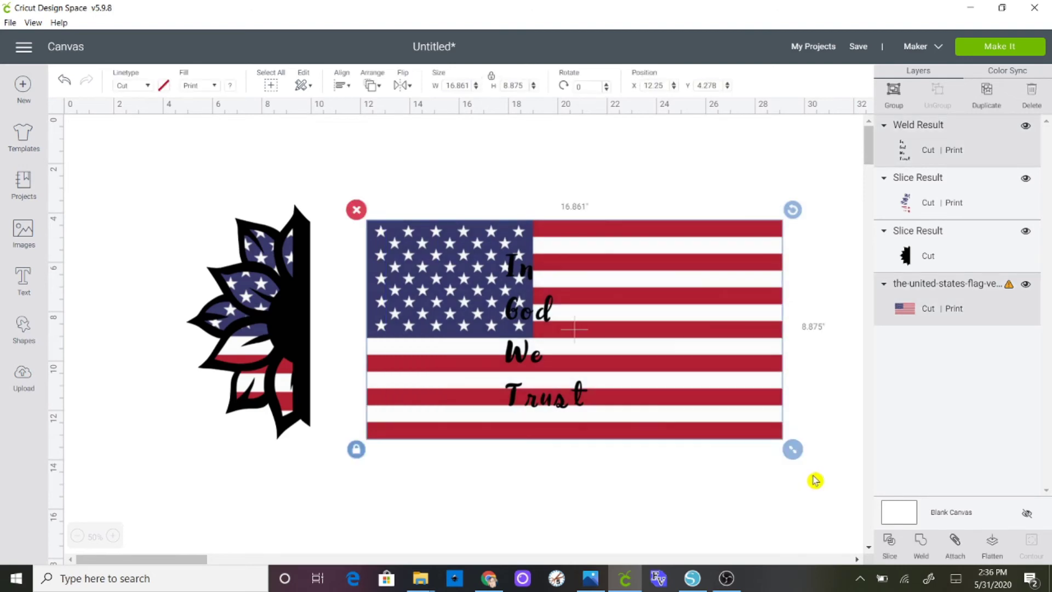
{"action": "left_click", "coordinate": [892, 540]}
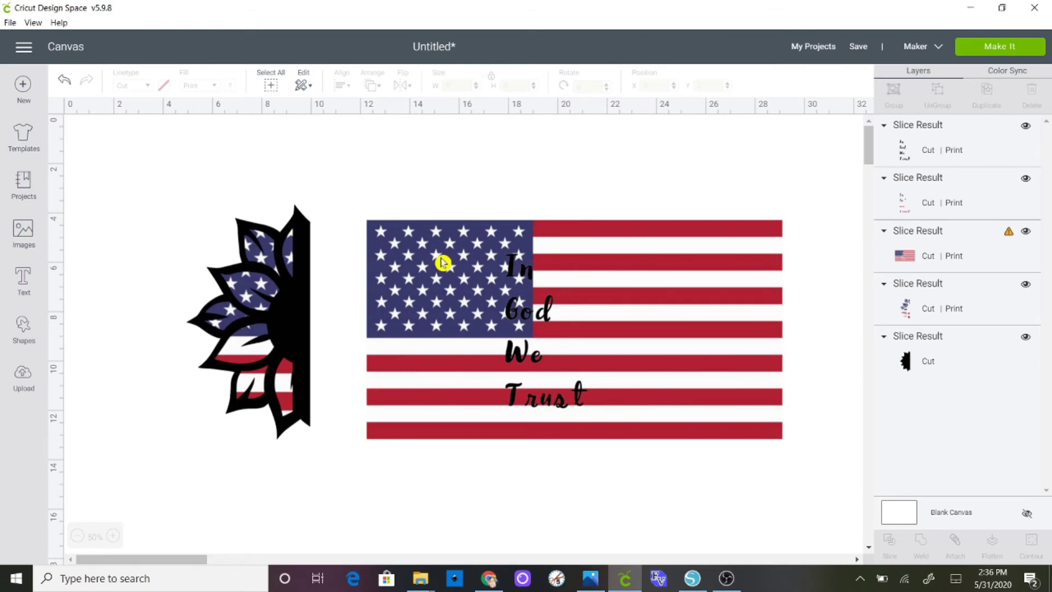
Delete the leftover sliced flag, and undo a trial move of the black lettering off the flag-patterned letters
{"action": "left_click", "coordinate": [667, 297]}
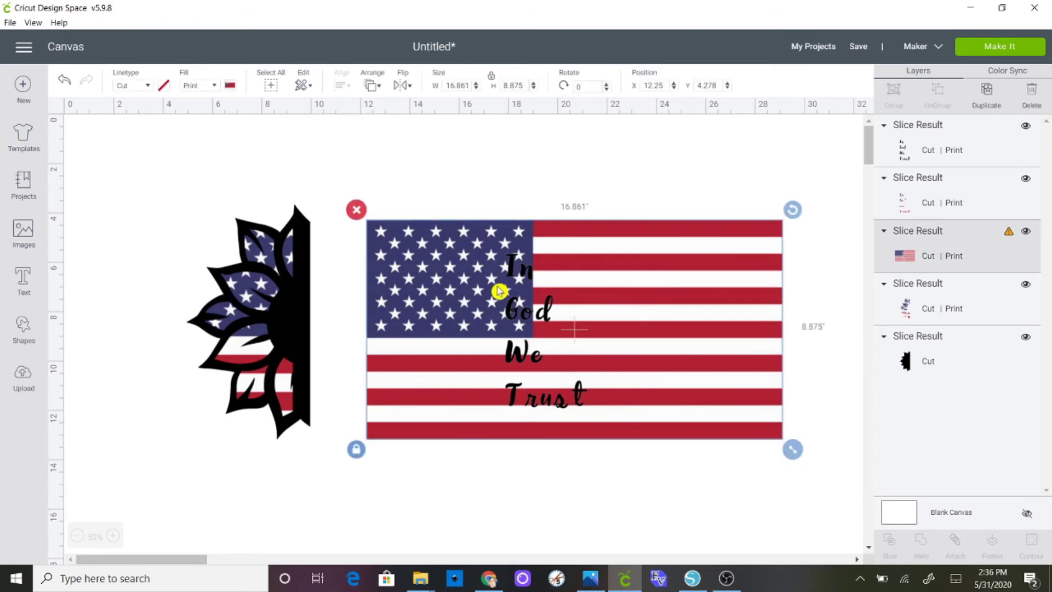
{"action": "left_click", "coordinate": [357, 210]}
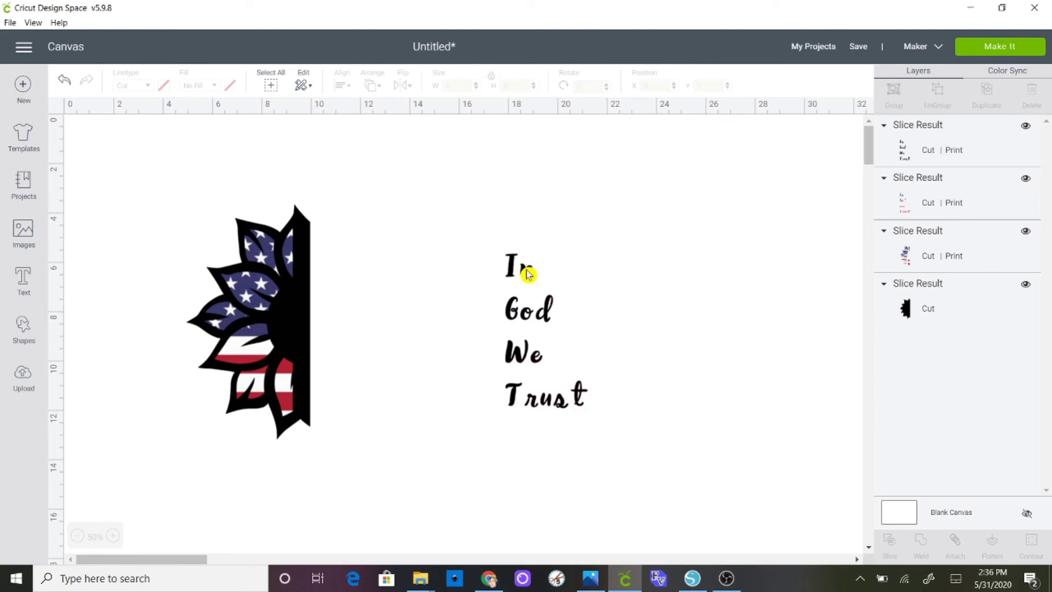
{"action": "left_click_drag", "start_coordinate": [528, 274], "coordinate": [617, 262]}
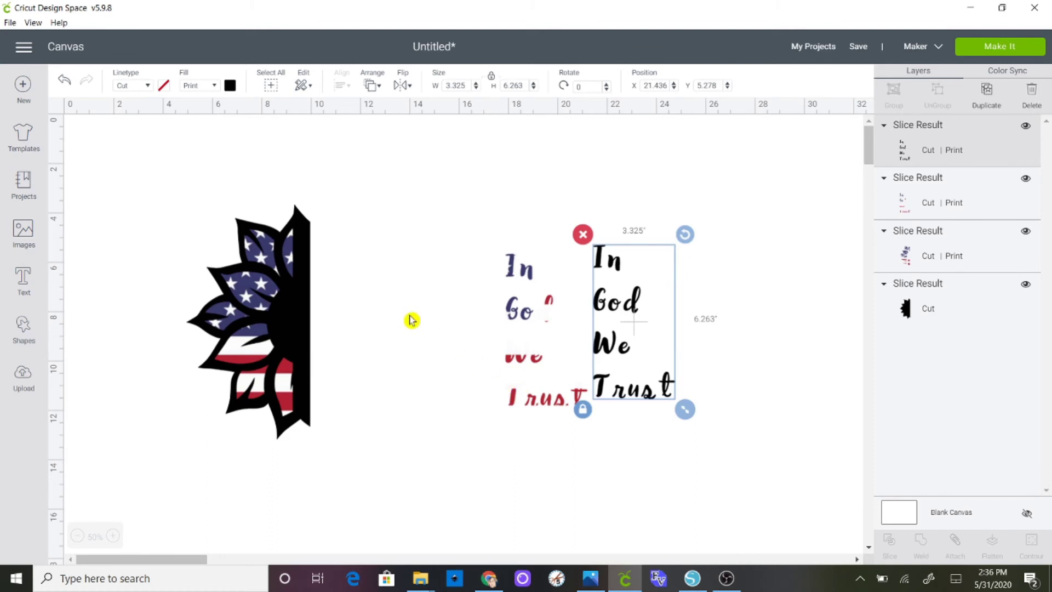
{"action": "left_click", "coordinate": [64, 81]}
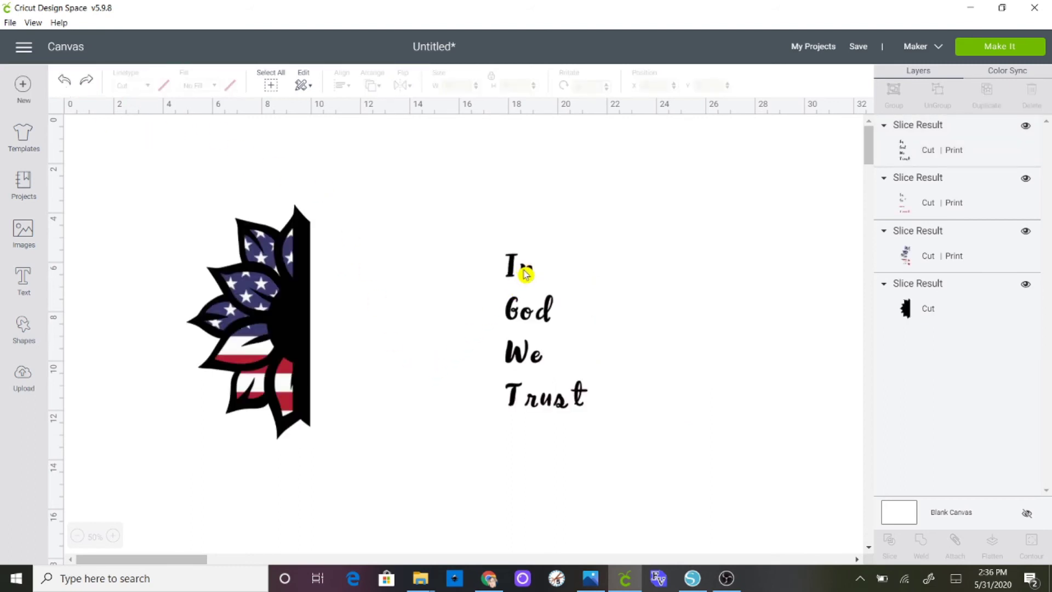
Send the black lettering to the back, behind the flag-patterned letters
{"action": "left_click", "coordinate": [525, 275]}
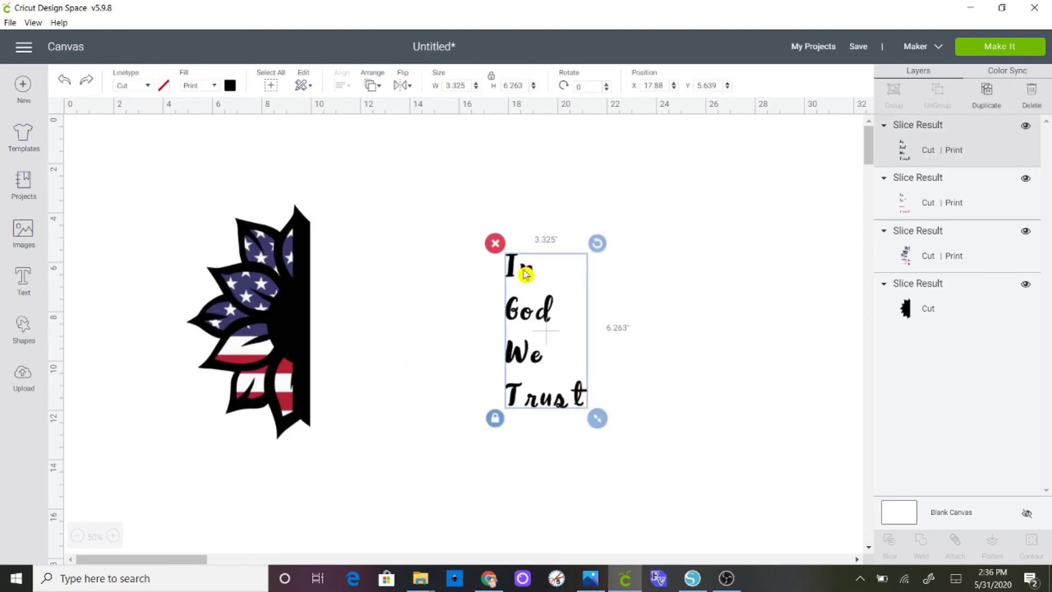
{"action": "left_click", "coordinate": [369, 86]}
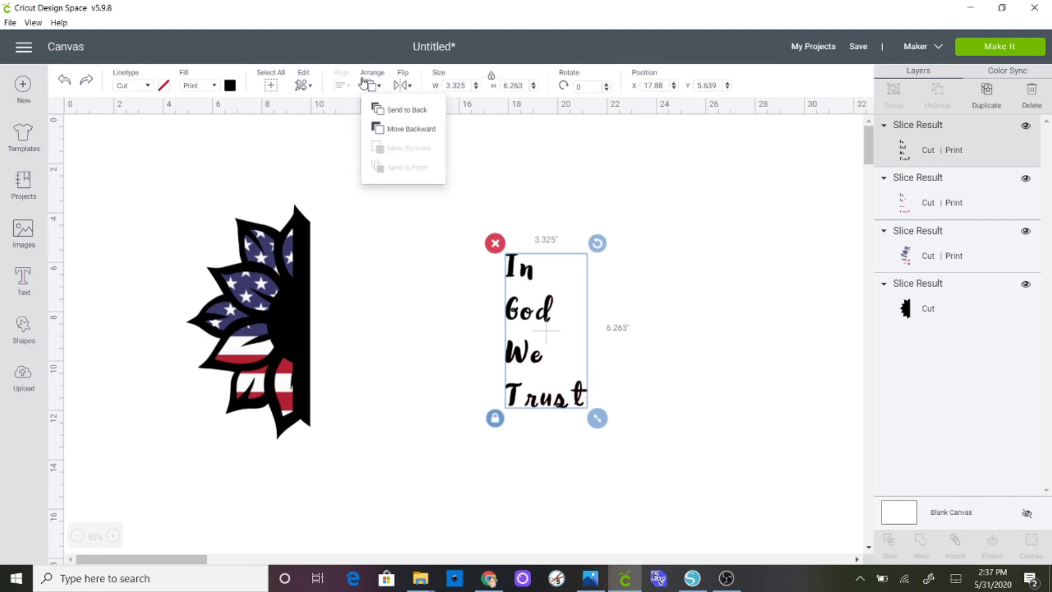
{"action": "left_click", "coordinate": [412, 116]}
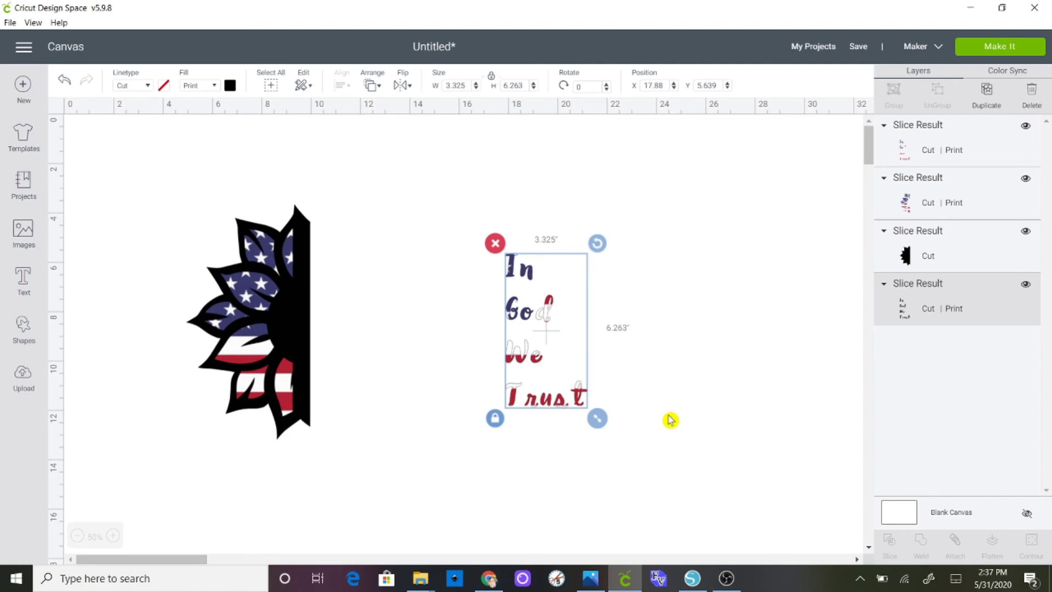
{"action": "left_click", "coordinate": [759, 415]}
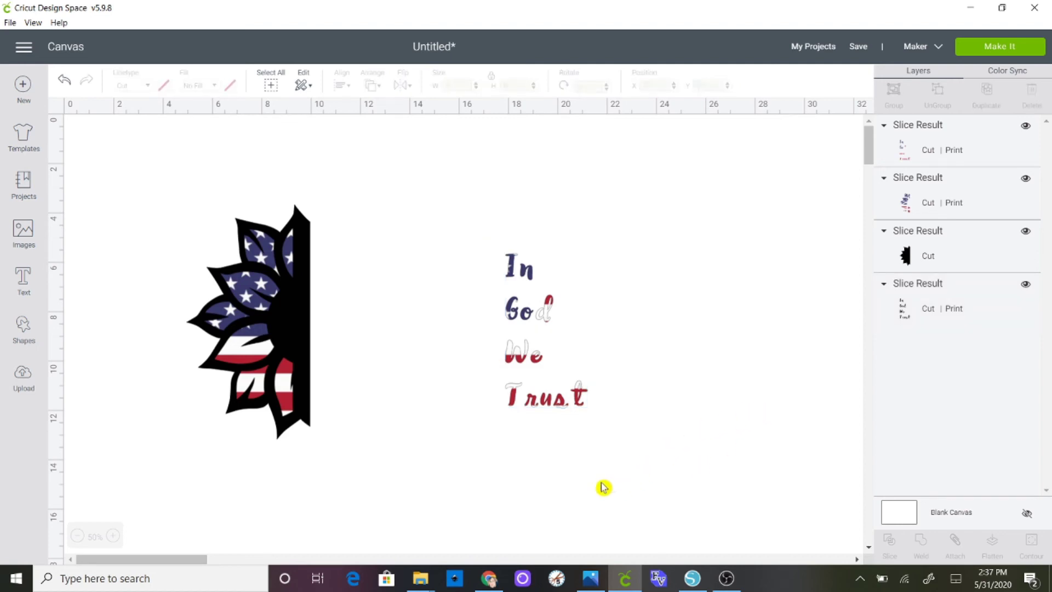
Select the flag-patterned and black lettering layers together and move them right beside the half sunflower's straight edge
{"action": "left_click_drag", "start_coordinate": [474, 204], "coordinate": [663, 466]}
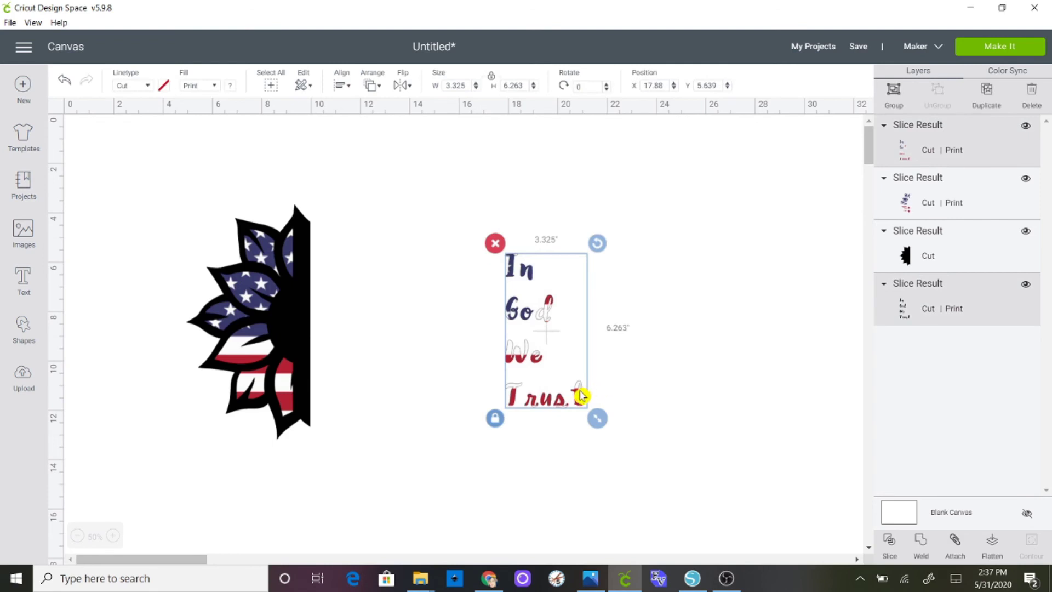
{"action": "right_click", "coordinate": [581, 395]}
{"action": "left_click", "coordinate": [603, 227]}
{"action": "left_click_drag", "start_coordinate": [548, 305], "coordinate": [345, 305]}
{"action": "left_click", "coordinate": [471, 361]}
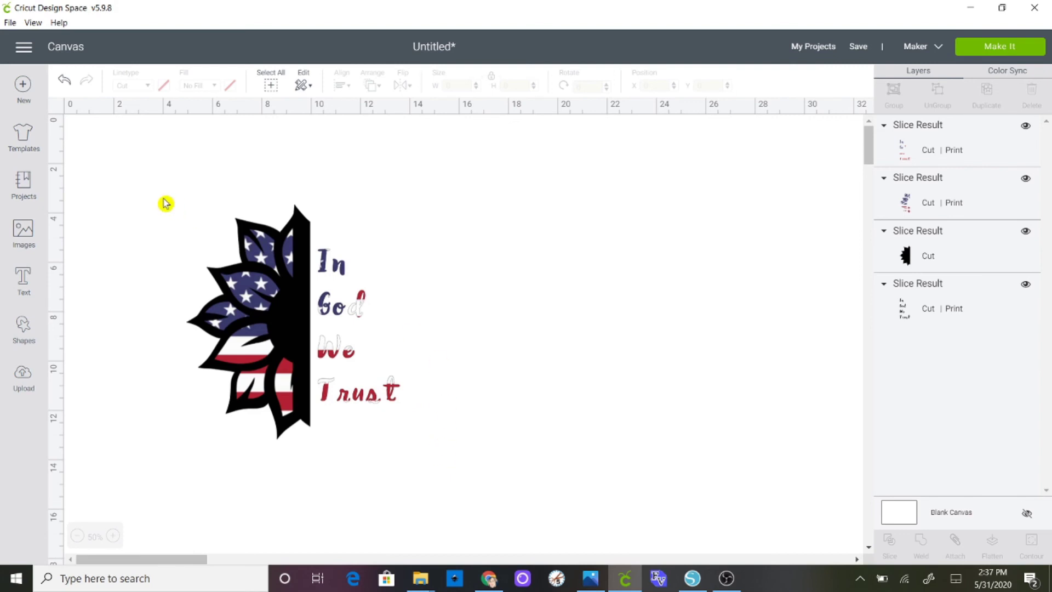
Select the half sunflower, its flag petals and both lettering layers together
{"action": "left_click_drag", "start_coordinate": [159, 179], "coordinate": [459, 486]}
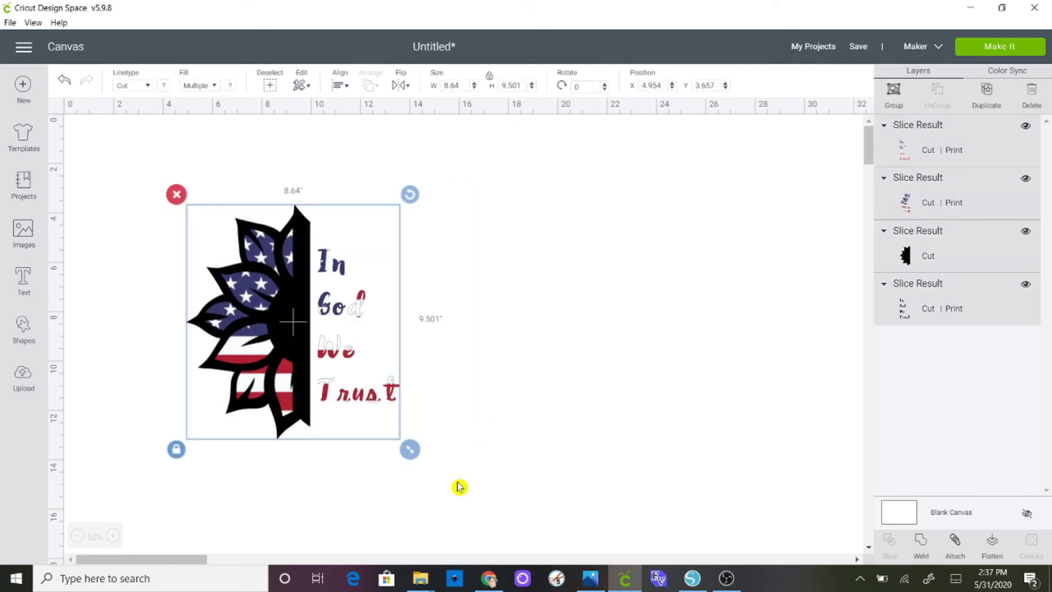